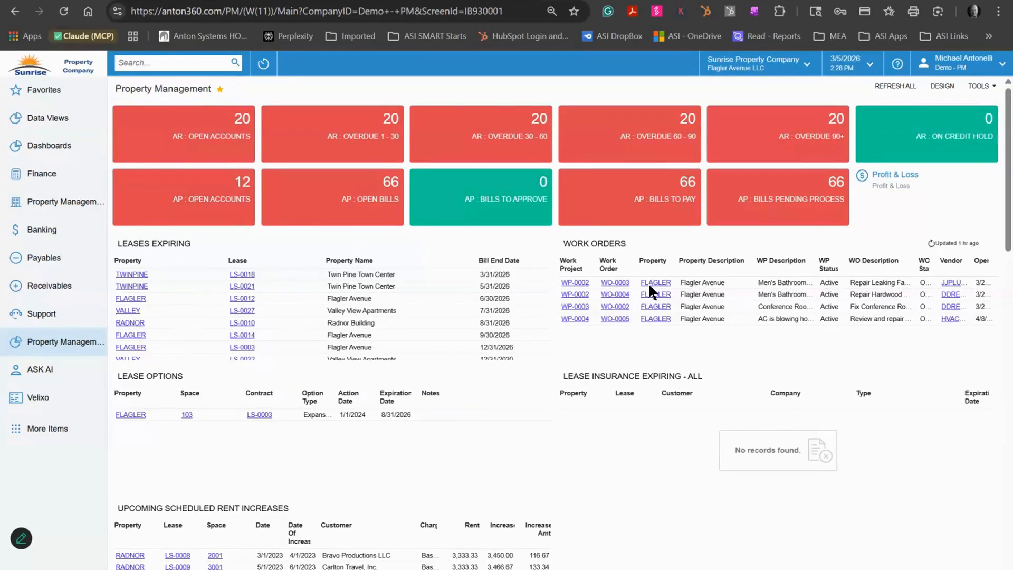
# - Review the Property Management dashboard's work orders, lease options, rent increases, open AR and AP, insurance, occupancy and receipts widgets
pyautogui.scroll(-3, 648, 283)
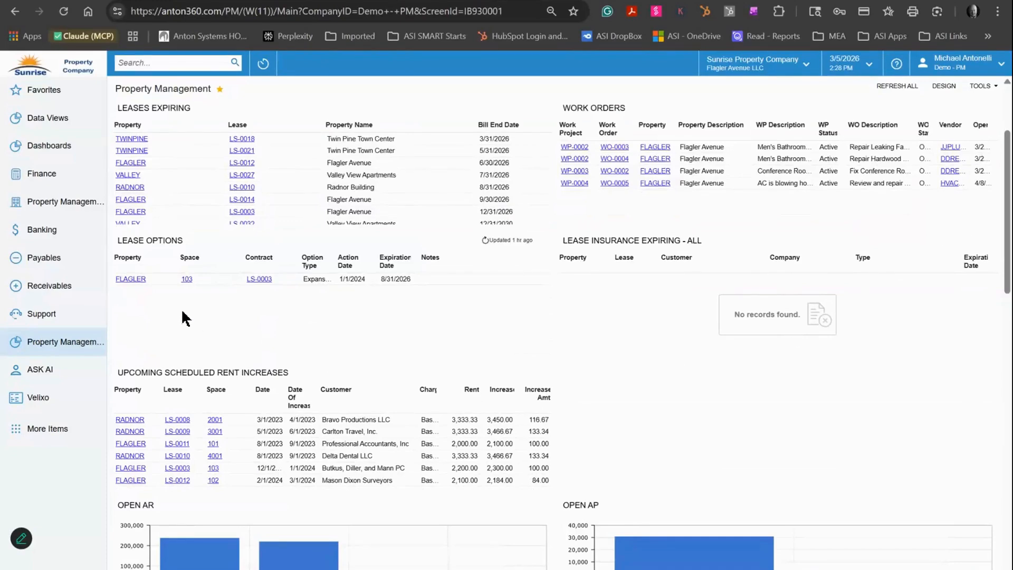
pyautogui.scroll(-3, 183, 312)
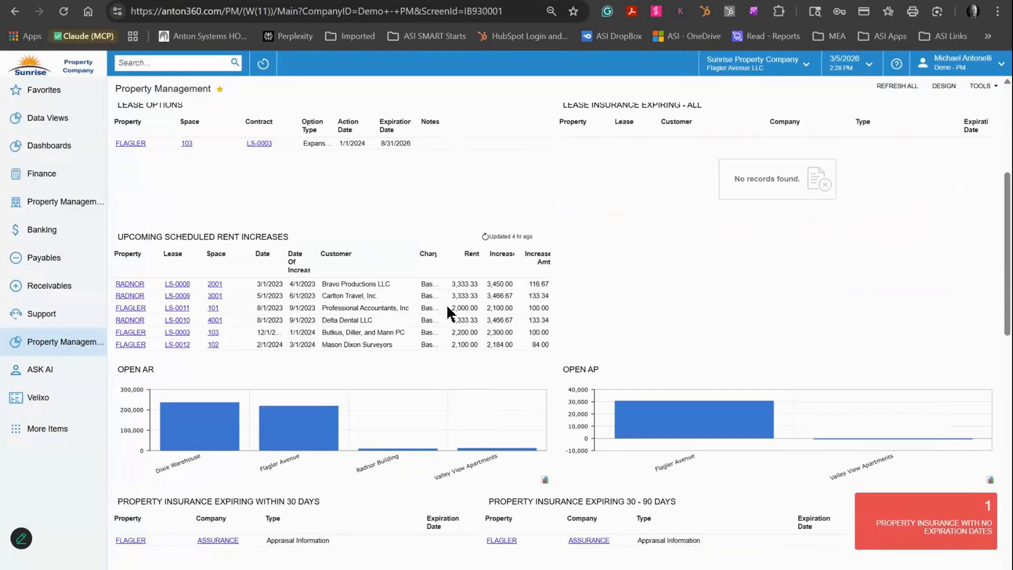
pyautogui.scroll(-3, 244, 277)
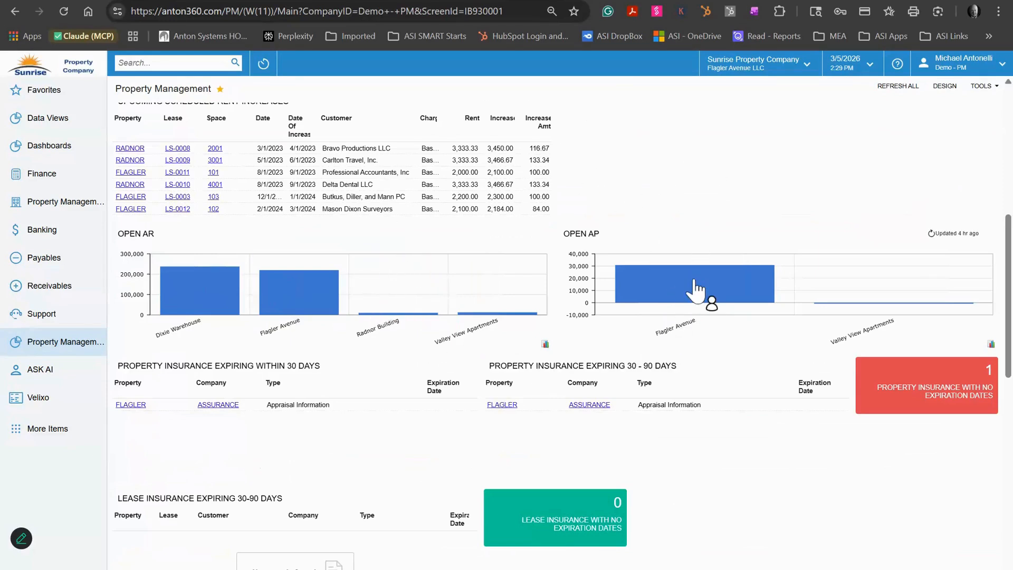
pyautogui.moveTo(698, 289)
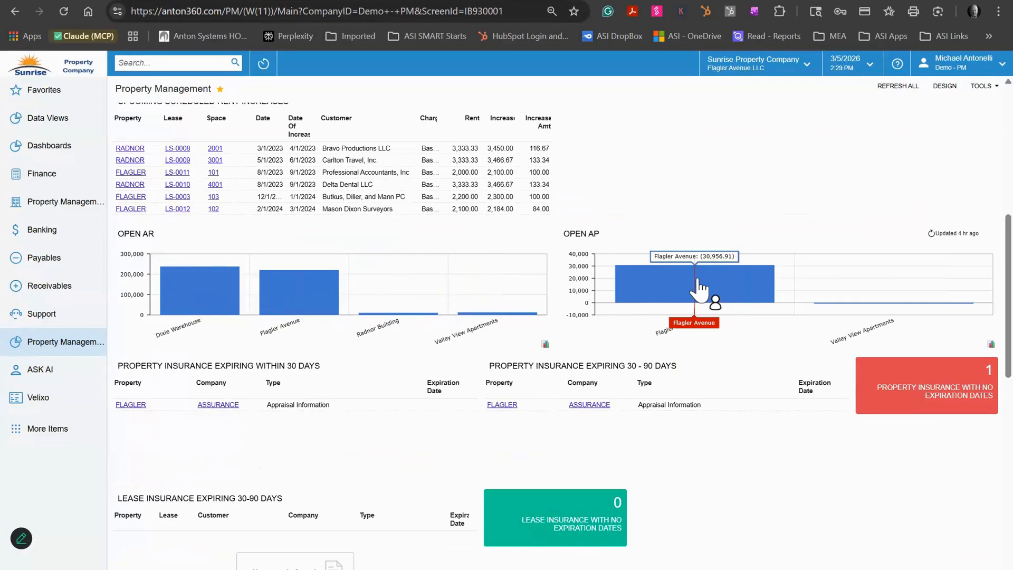
pyautogui.scroll(-3, 310, 274)
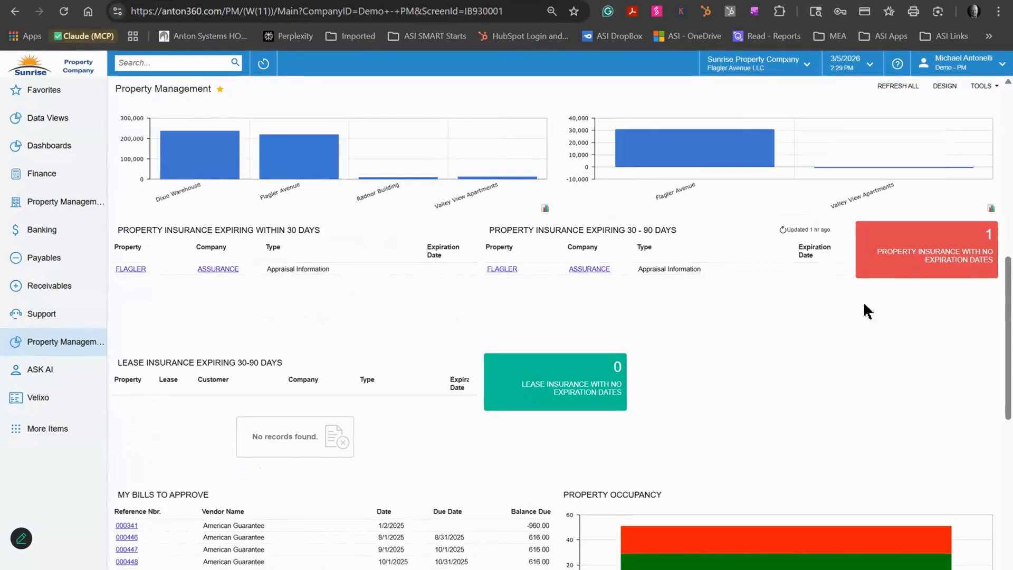
pyautogui.scroll(-6, 739, 338)
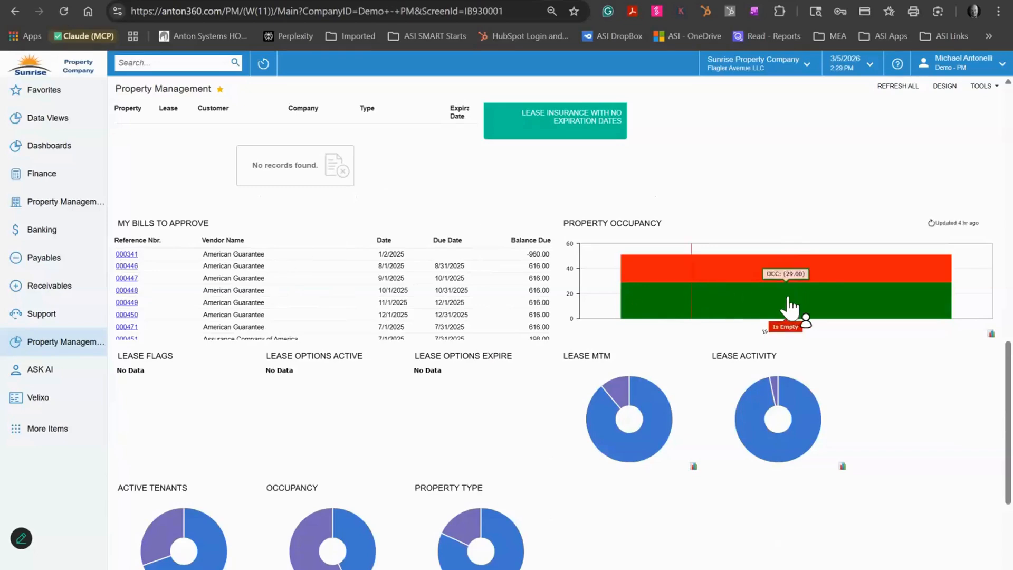
pyautogui.scroll(-4, 331, 314)
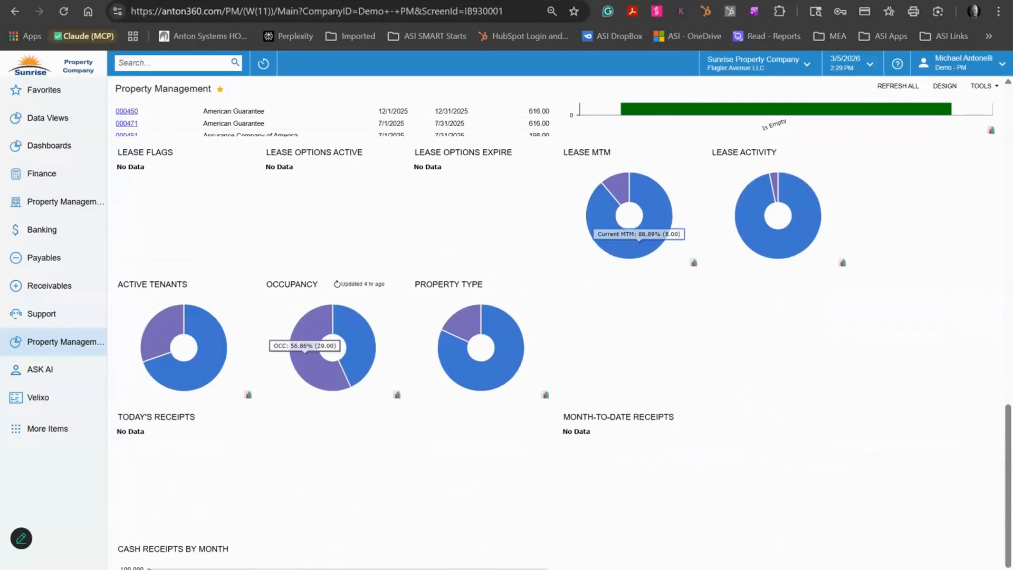
pyautogui.scroll(-10, 432, 385)
pyautogui.scroll(7, 421, 363)
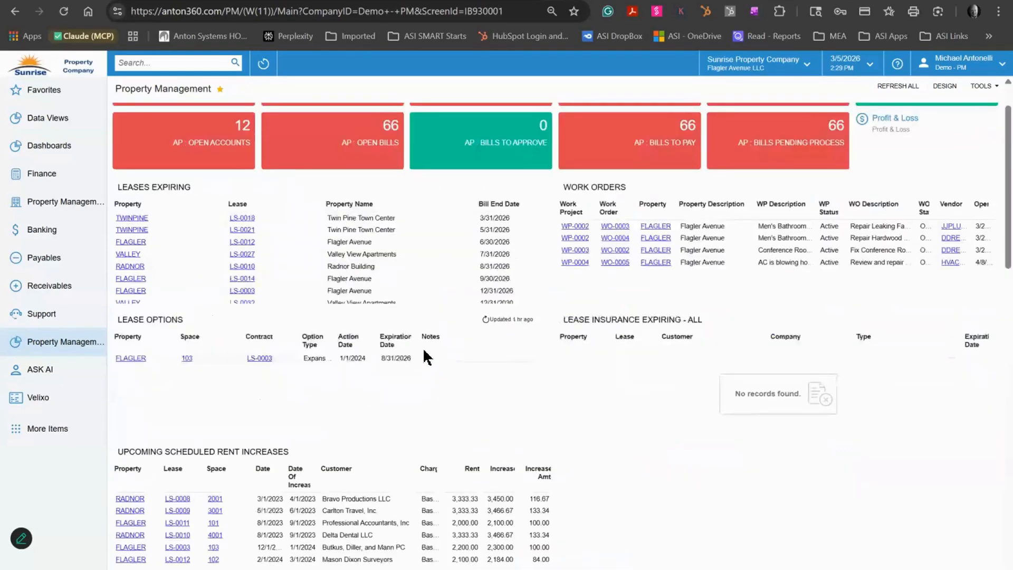
# - Look at the available data views and open the AR Clerk finance dashboard
pyautogui.click(61, 122)
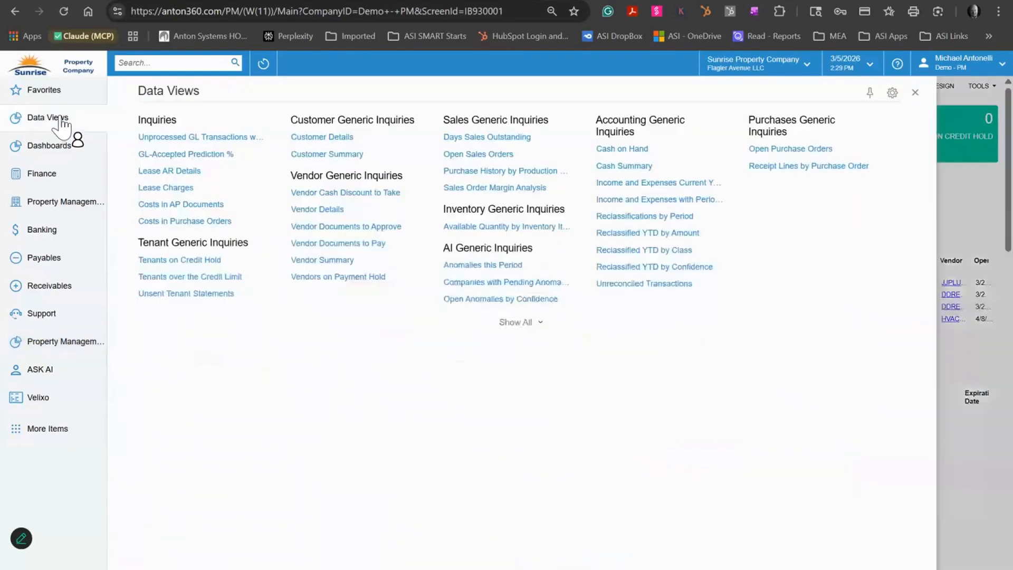
pyautogui.click(45, 147)
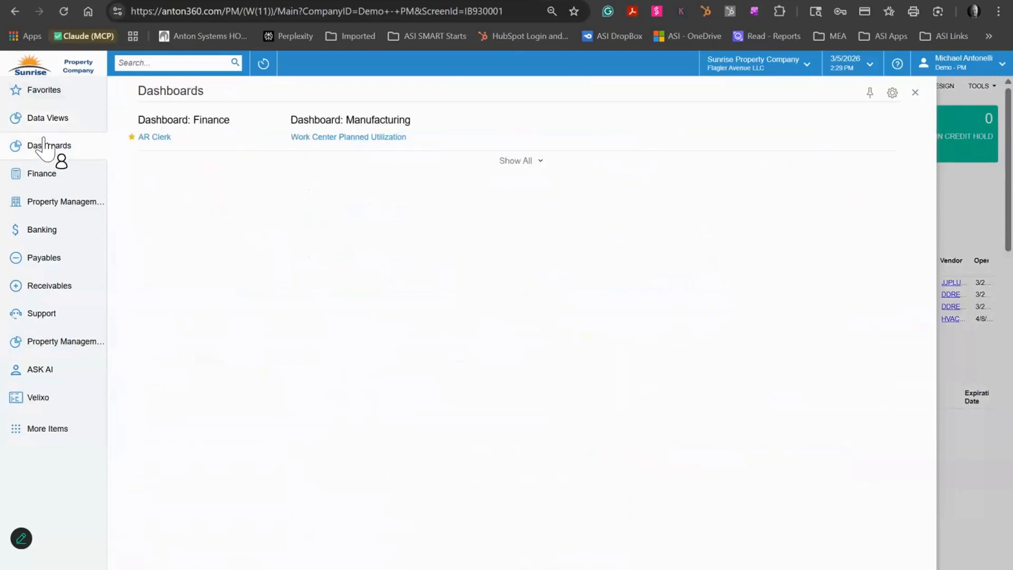
pyautogui.click(173, 137)
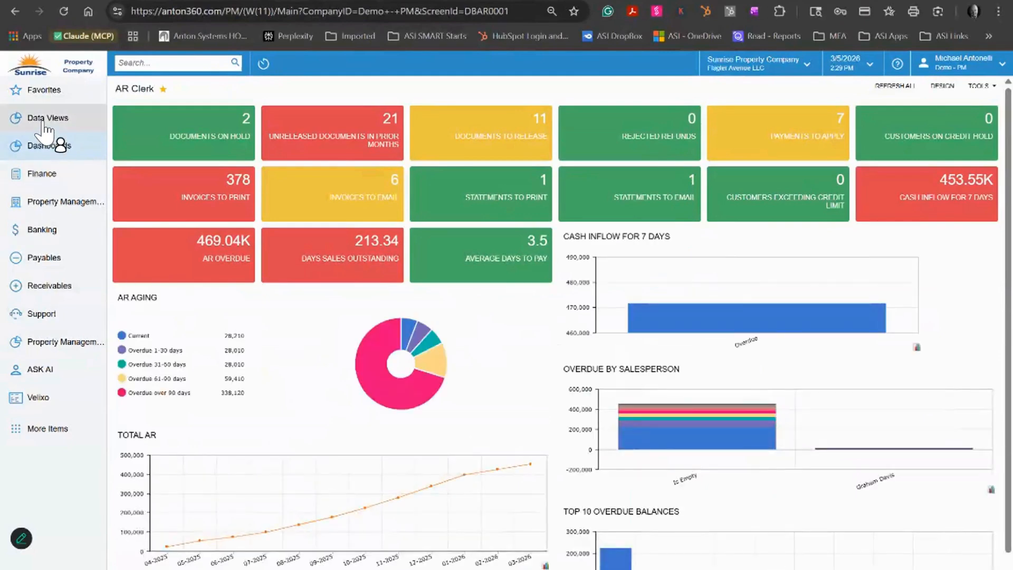
# - Open the manufacturing dashboard Work Center Planned Utilization after looking over the favorites and data views
pyautogui.click(34, 85)
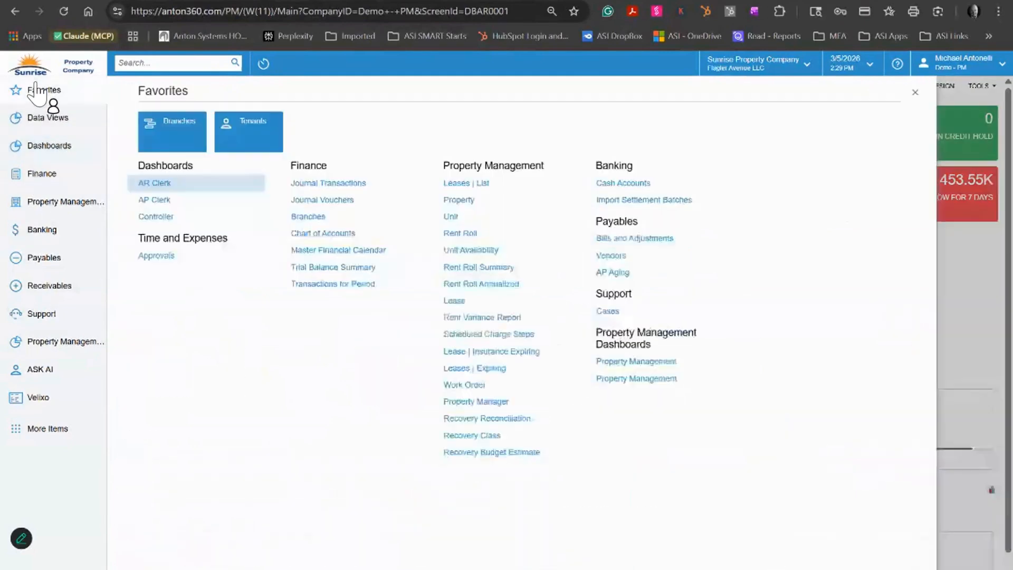
pyautogui.click(44, 126)
pyautogui.click(46, 145)
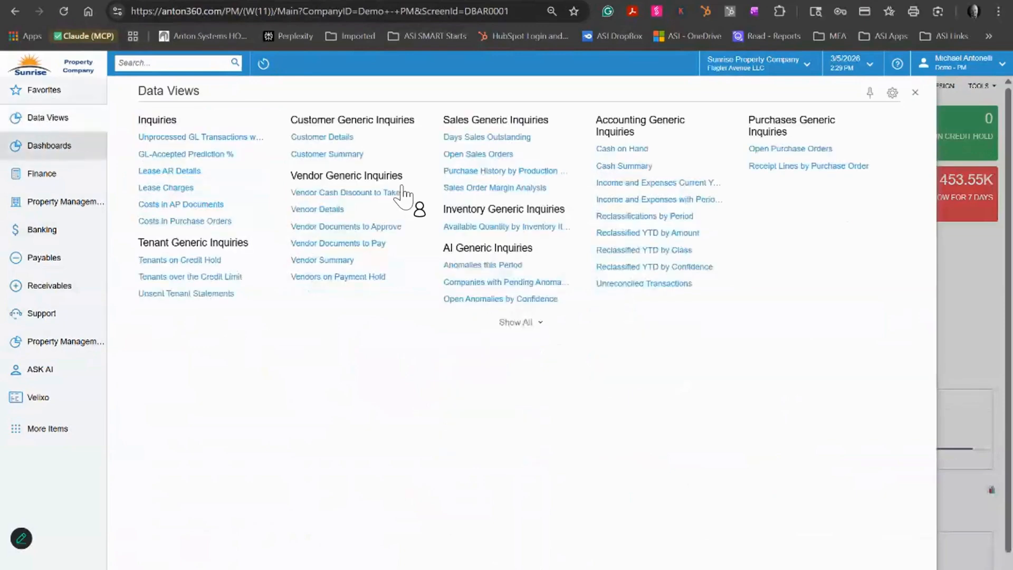
pyautogui.click(372, 139)
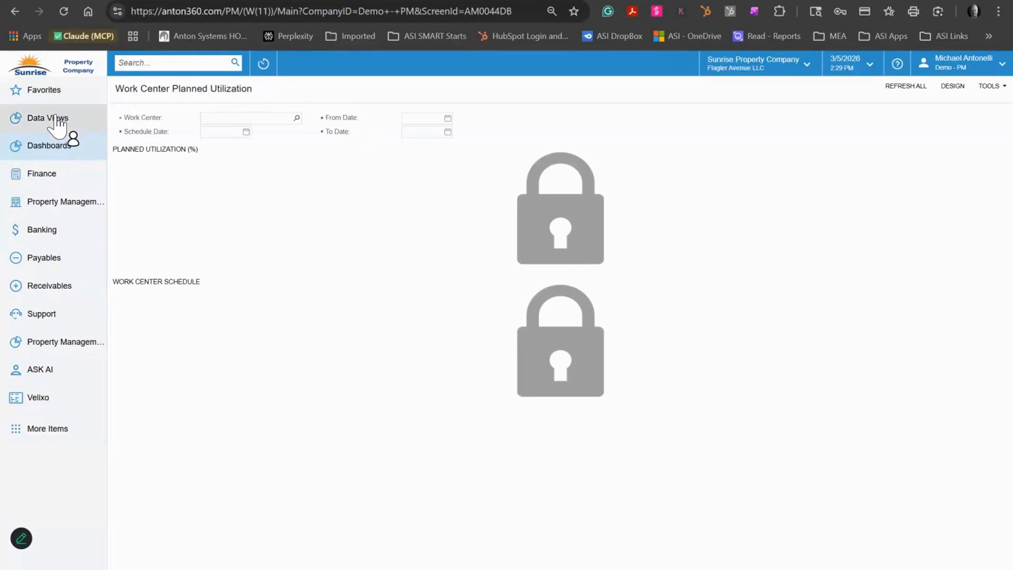
# - Examine the data view inquiries, the favorites and the complete list of Property Management screens and reports
pyautogui.click(73, 127)
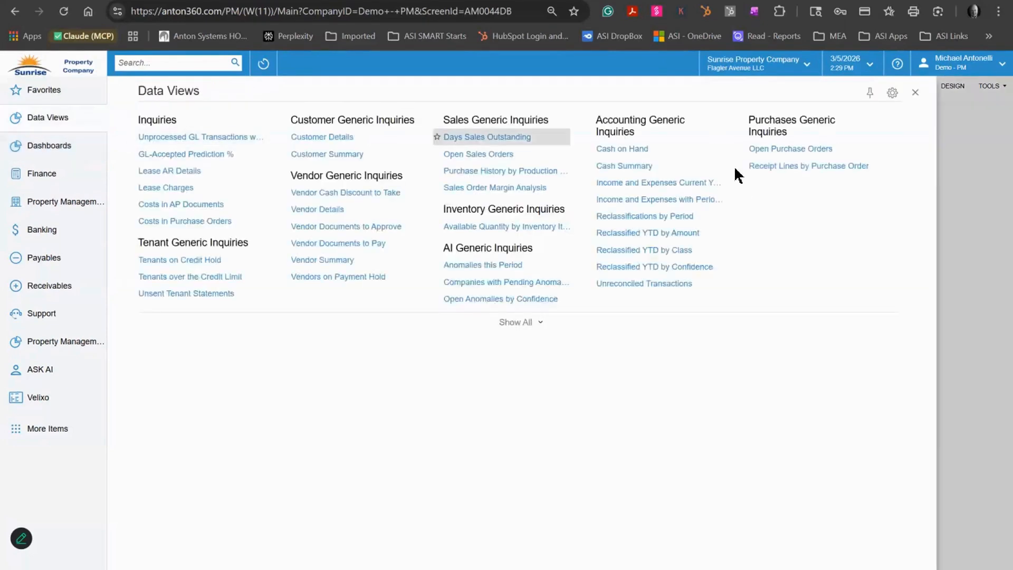
pyautogui.click(78, 203)
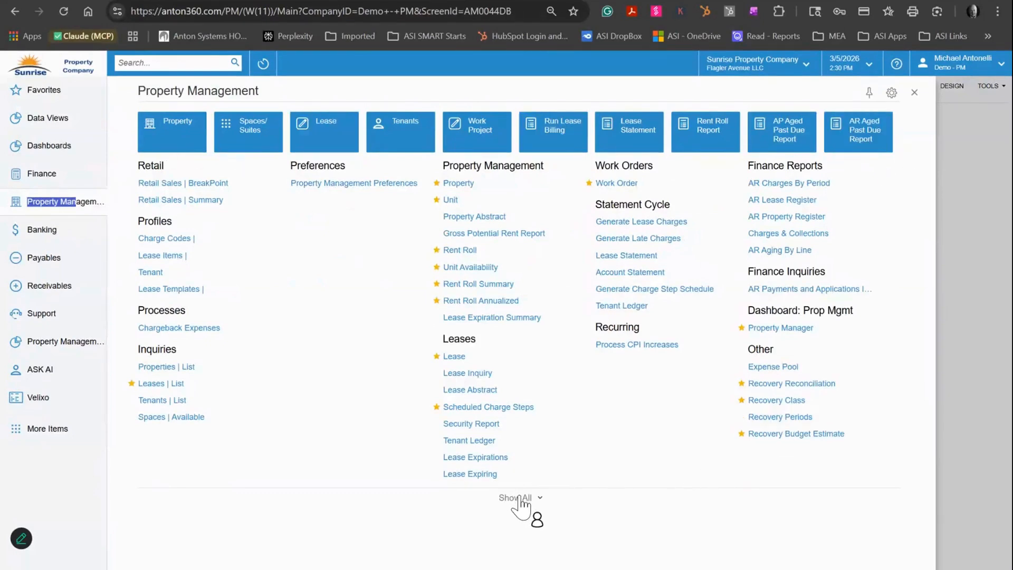
pyautogui.click(549, 499)
pyautogui.scroll(-5, 615, 404)
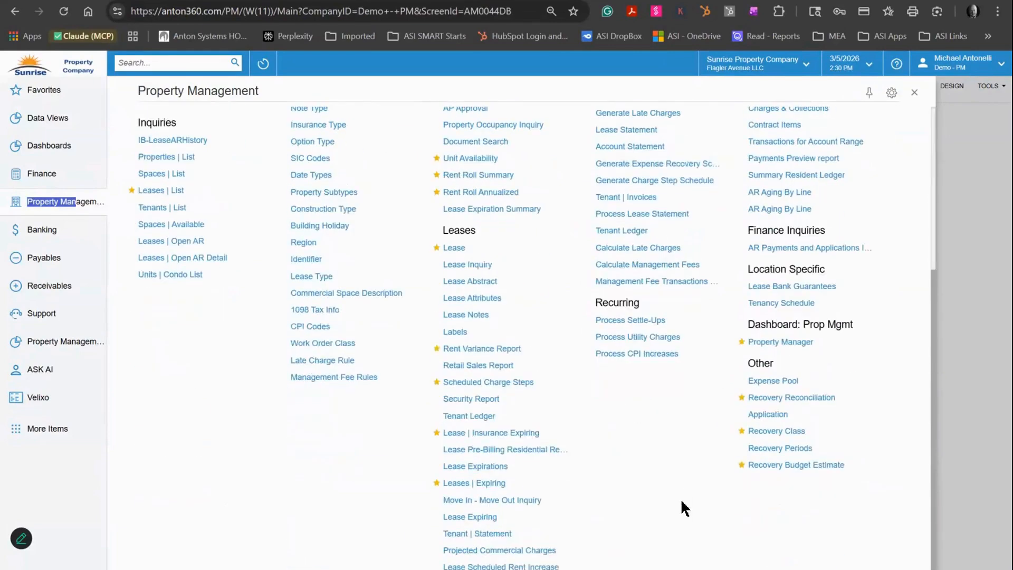
pyautogui.scroll(5, 675, 470)
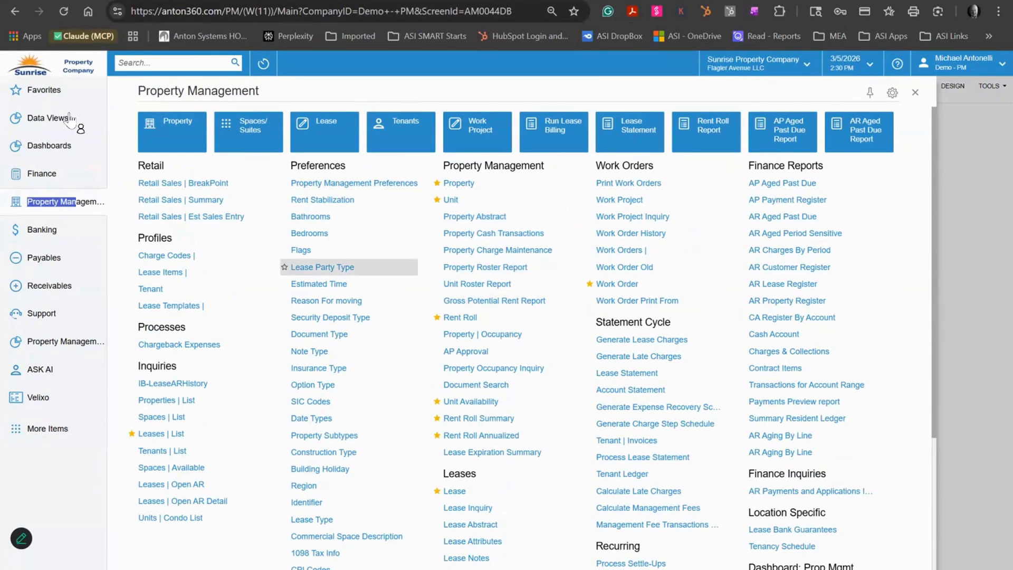
pyautogui.click(44, 91)
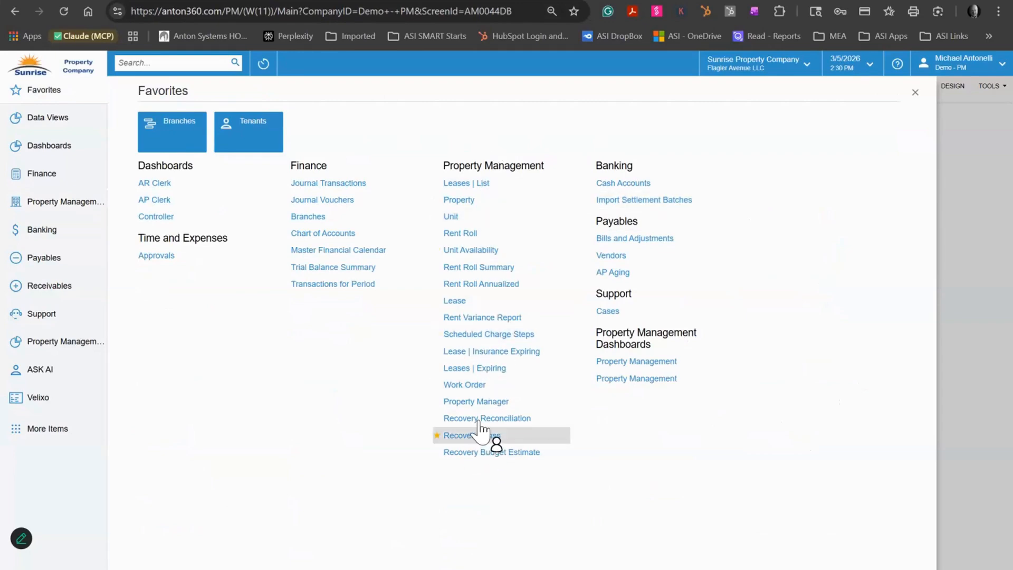
pyautogui.click(56, 198)
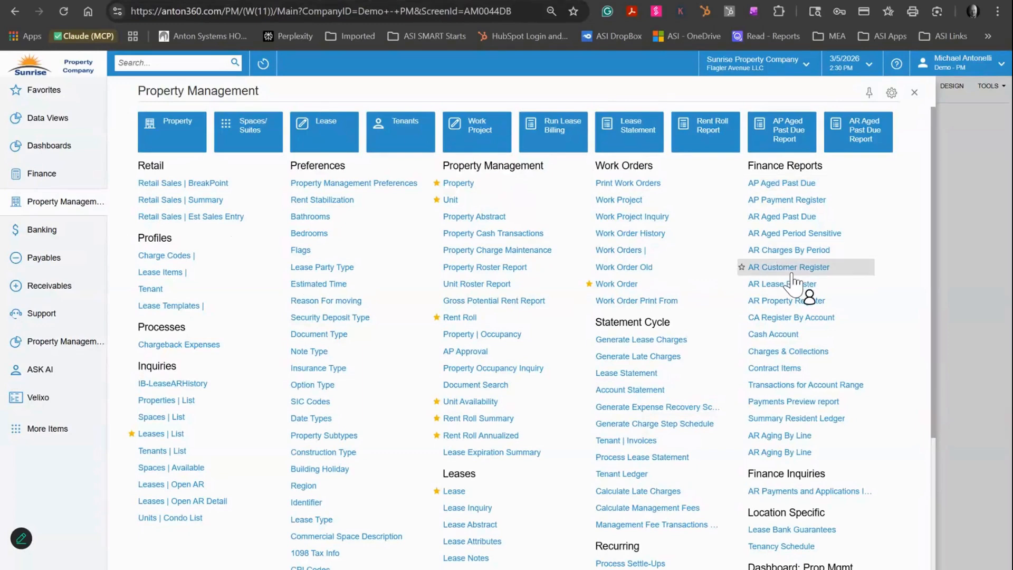
pyautogui.scroll(-1, 797, 288)
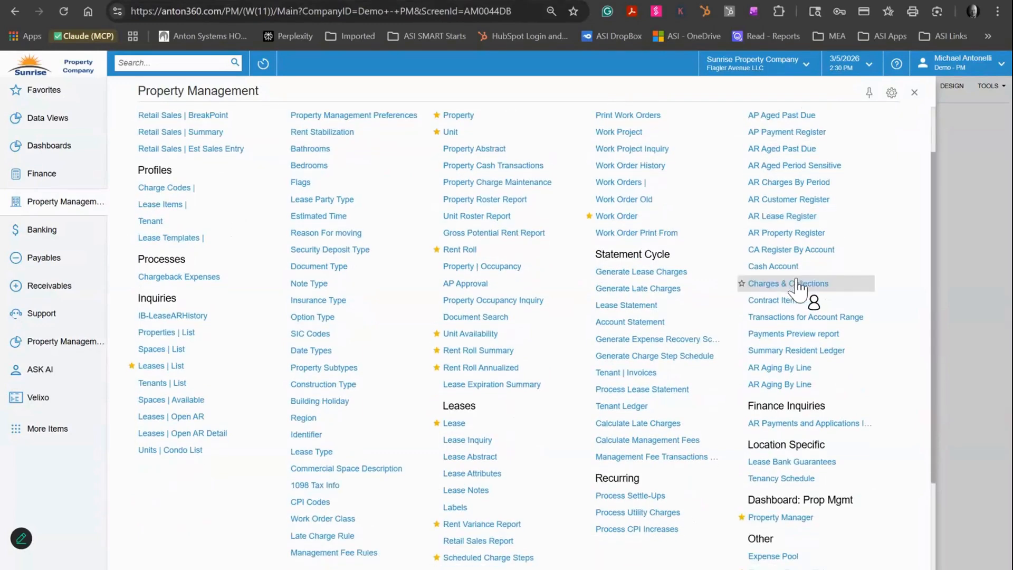
pyautogui.scroll(-2, 800, 288)
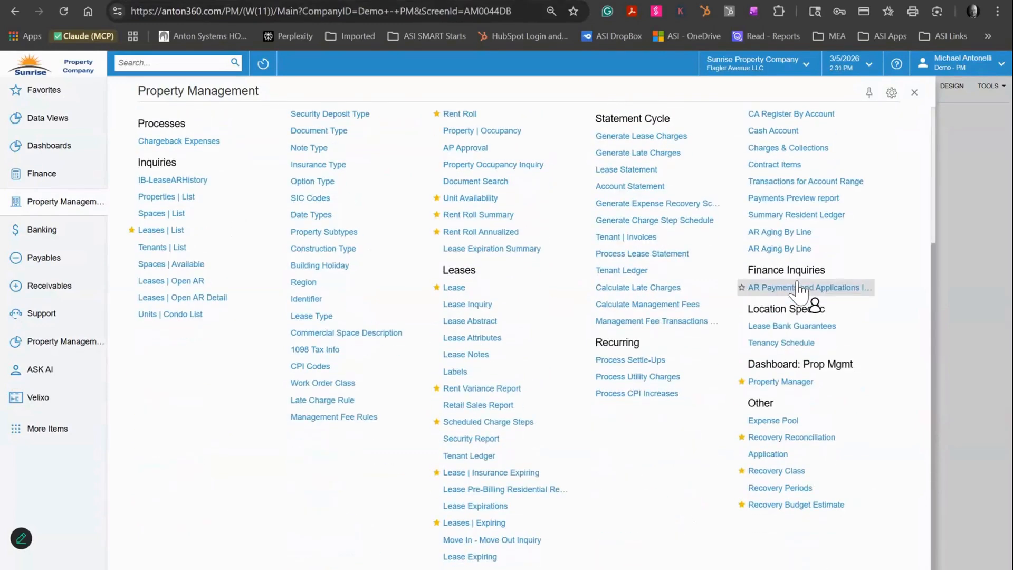
pyautogui.scroll(3, 800, 287)
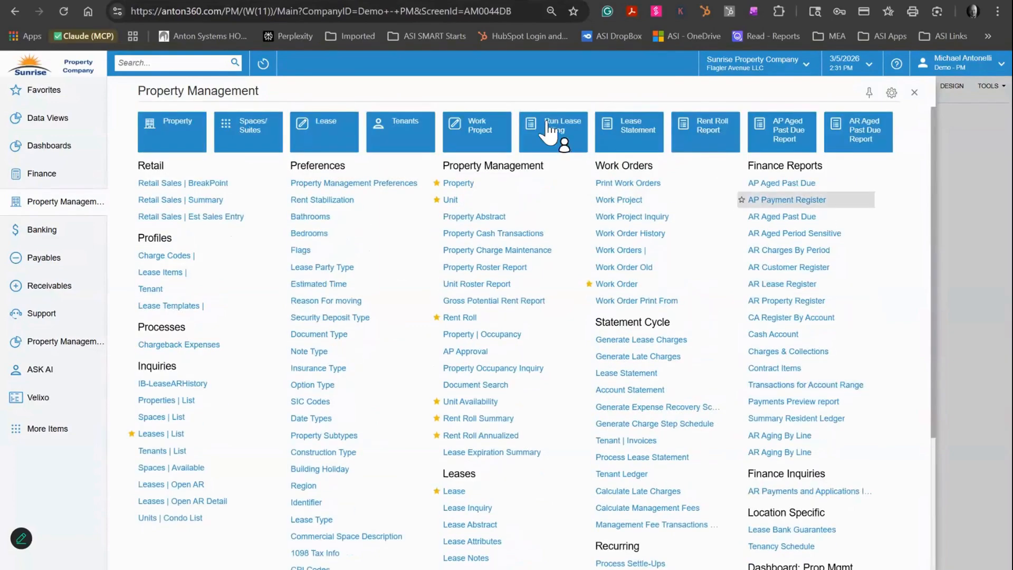
# - Open the FLAGLER property record from the Property list and review its property attributes and spaces
pyautogui.click(458, 183)
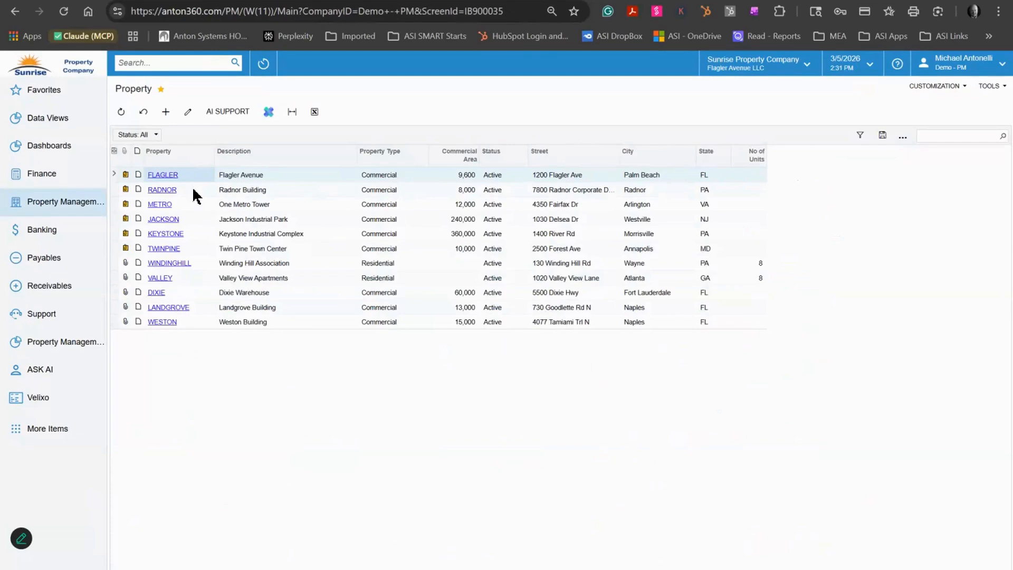
pyautogui.click(163, 174)
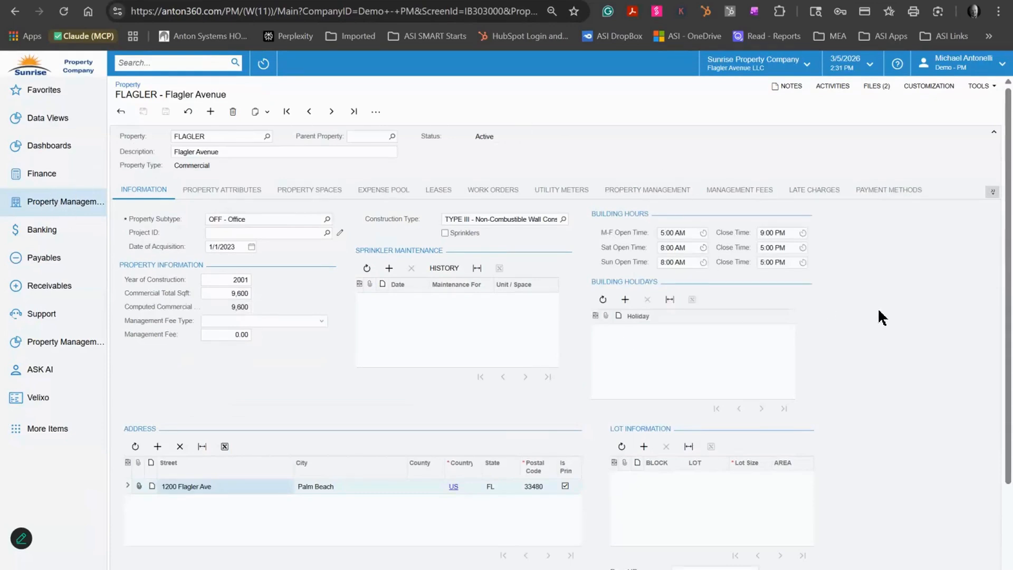
pyautogui.click(380, 190)
pyautogui.click(226, 190)
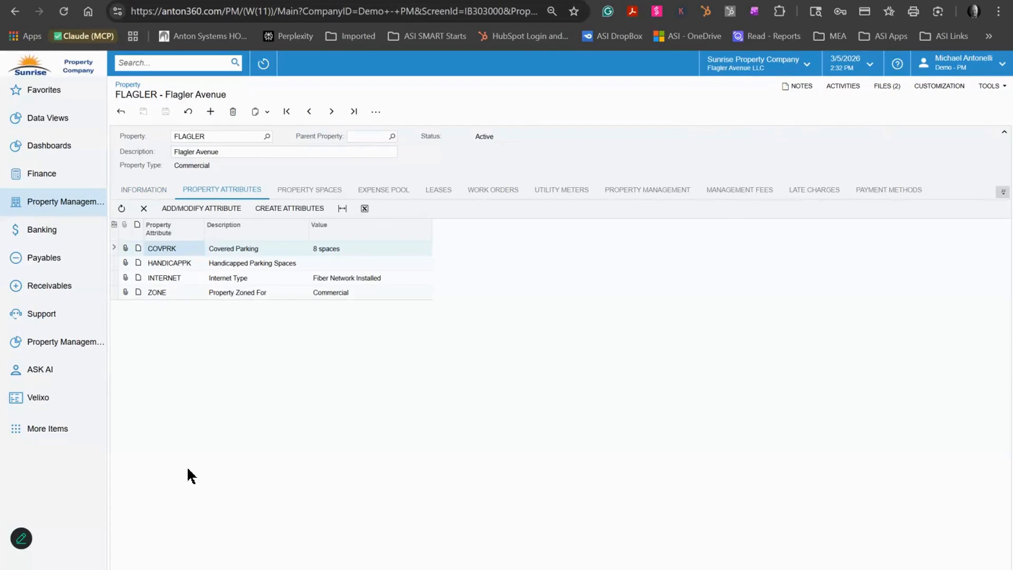
pyautogui.click(310, 193)
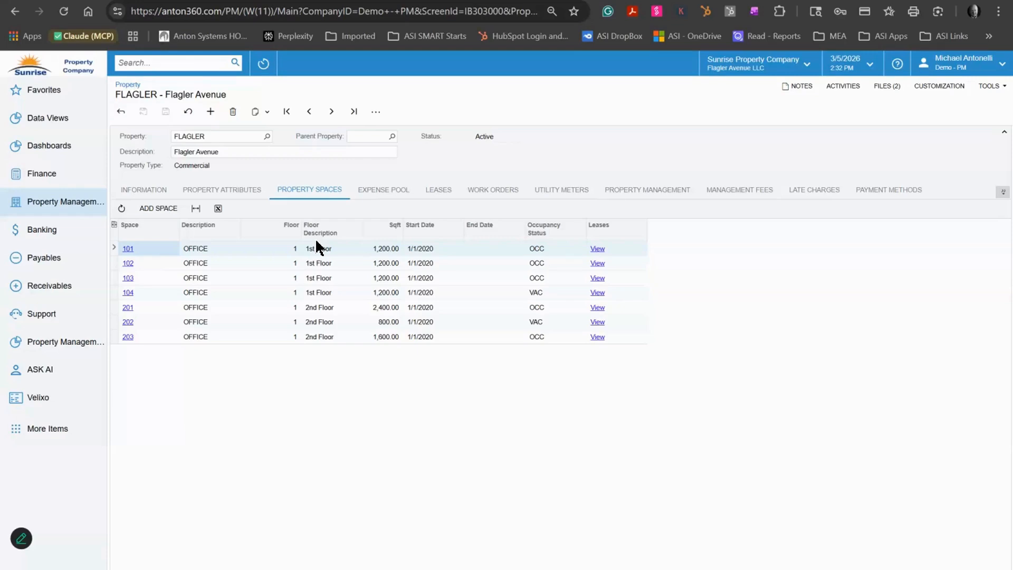
# - Review space 101's space details, general settings, work orders and utility meters, and close the unit record
pyautogui.click(127, 248)
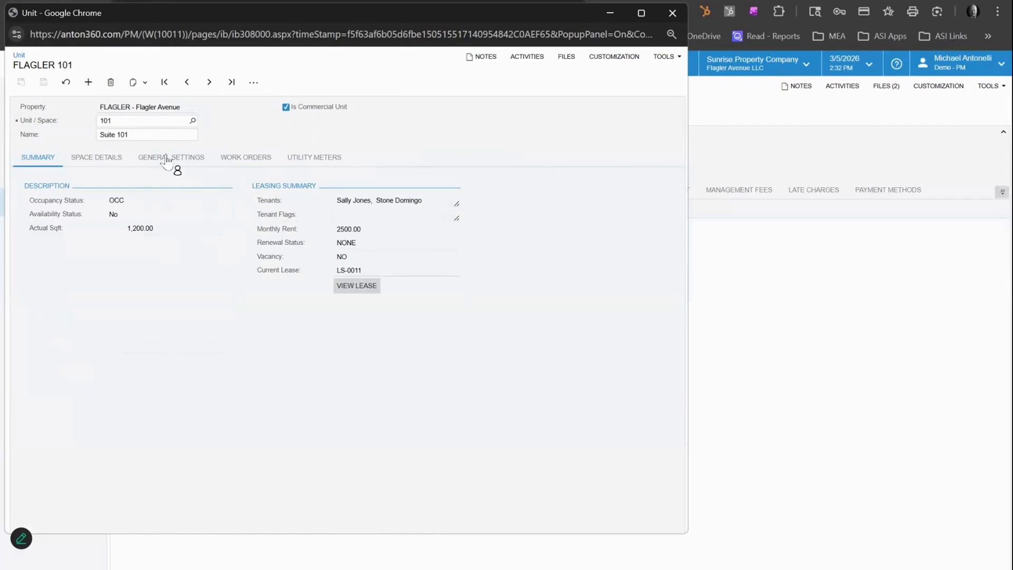
pyautogui.click(97, 158)
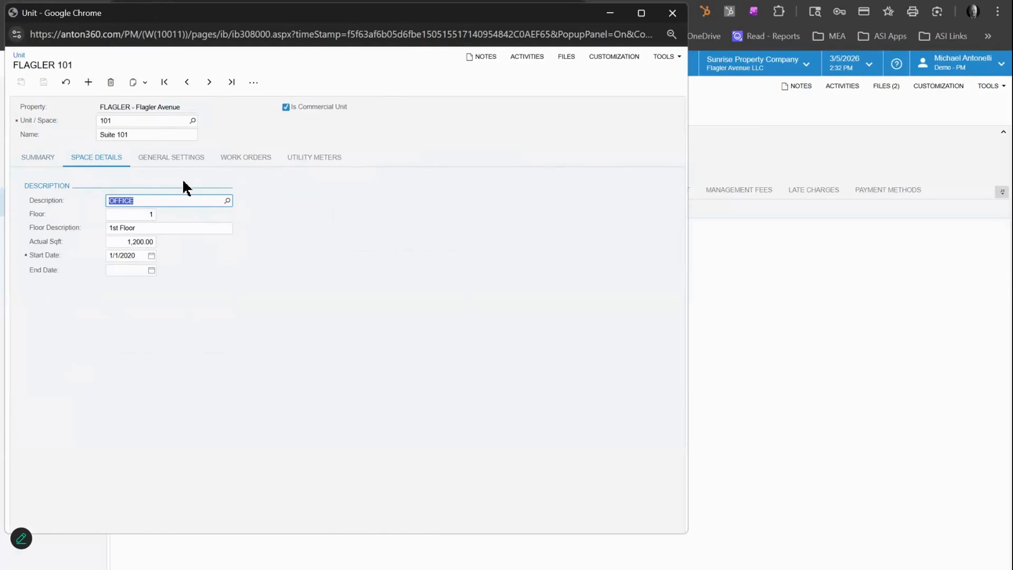
pyautogui.click(198, 161)
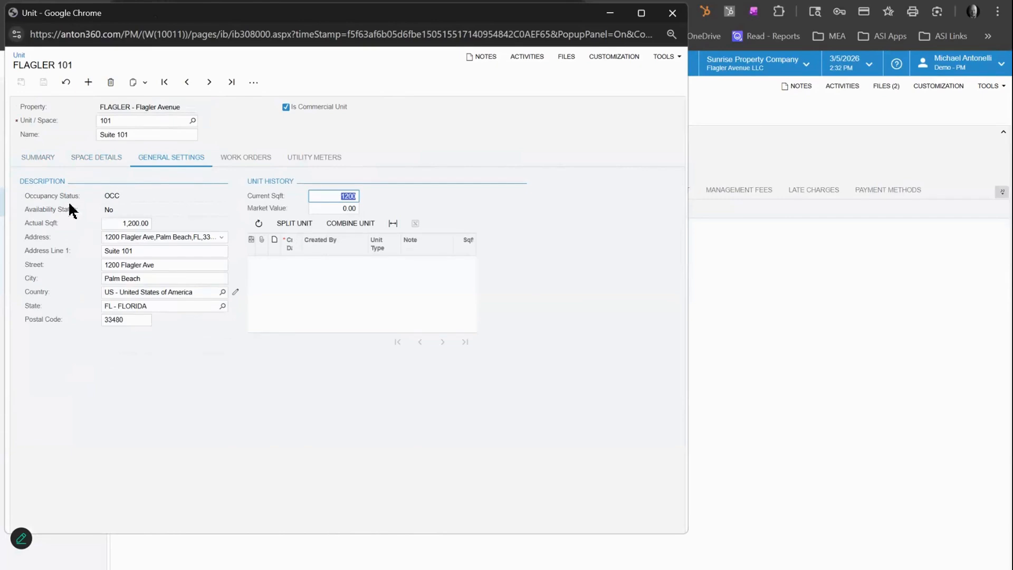
pyautogui.click(246, 161)
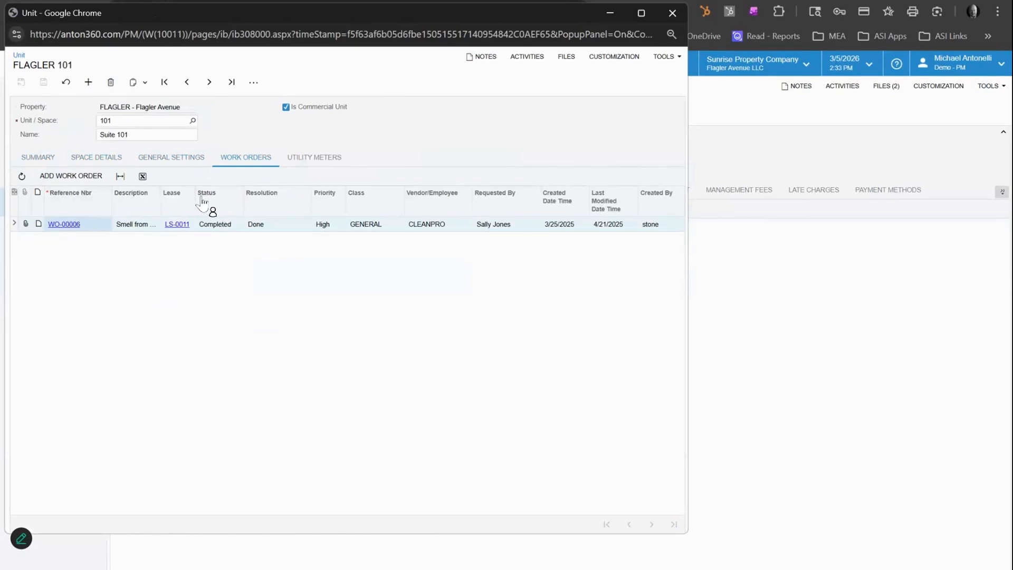
pyautogui.click(313, 162)
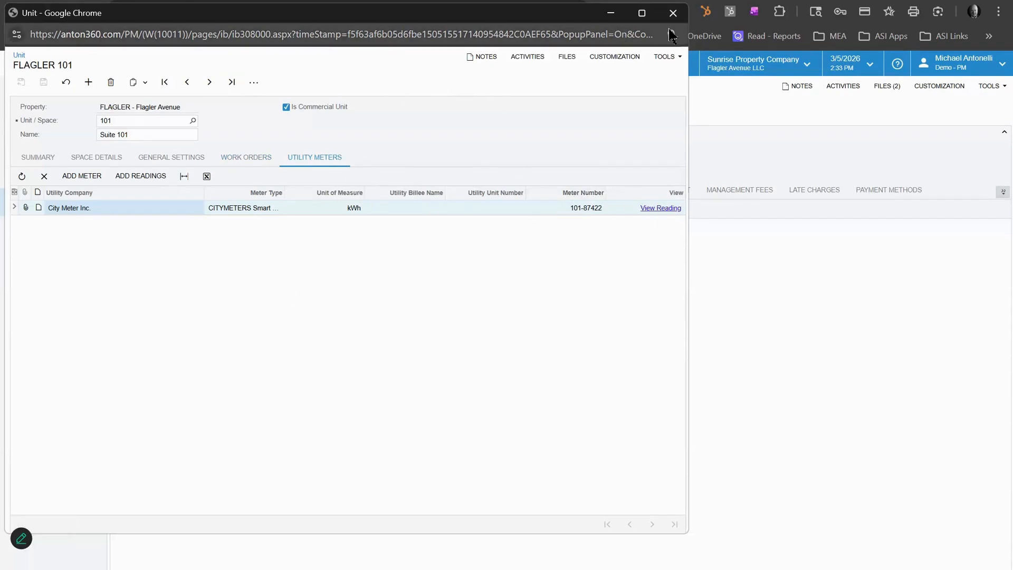
pyautogui.click(673, 12)
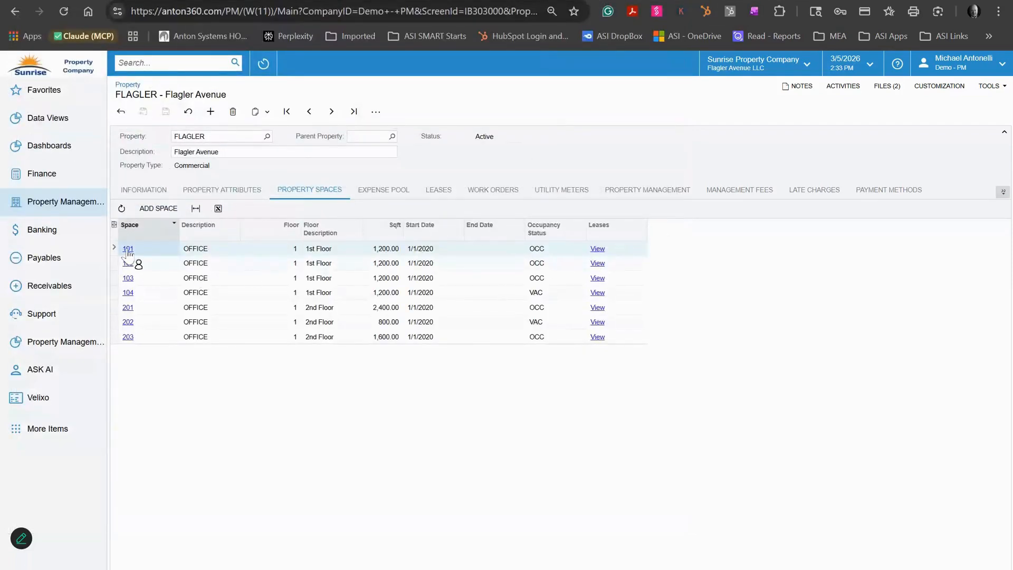
# - Open lease LS-0011 from the lease history of space 101
pyautogui.click(596, 249)
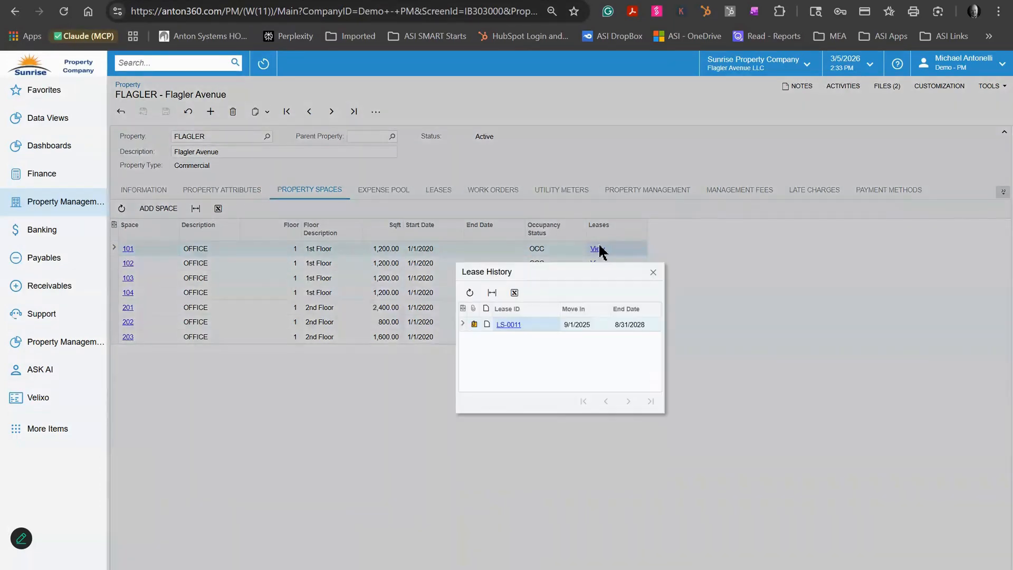
pyautogui.click(510, 325)
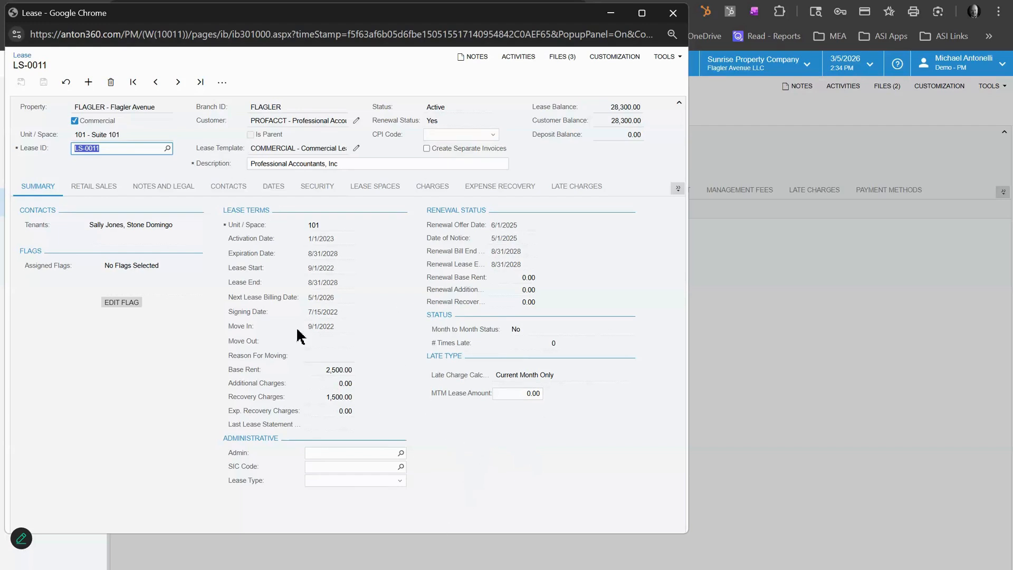
# - Review the retail sales, notes and legal entries, and contacts of lease LS-0011
pyautogui.click(95, 187)
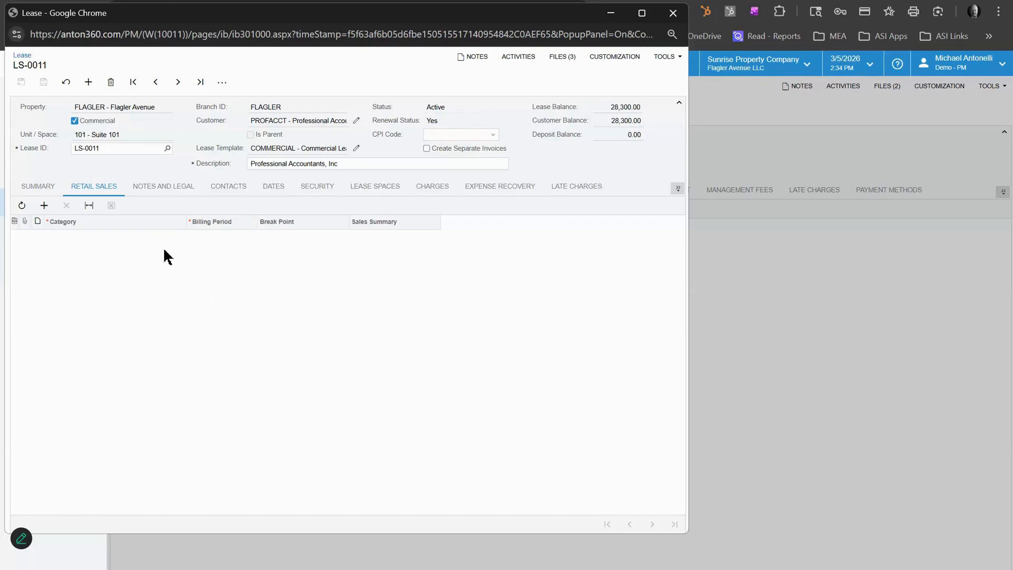
pyautogui.click(165, 187)
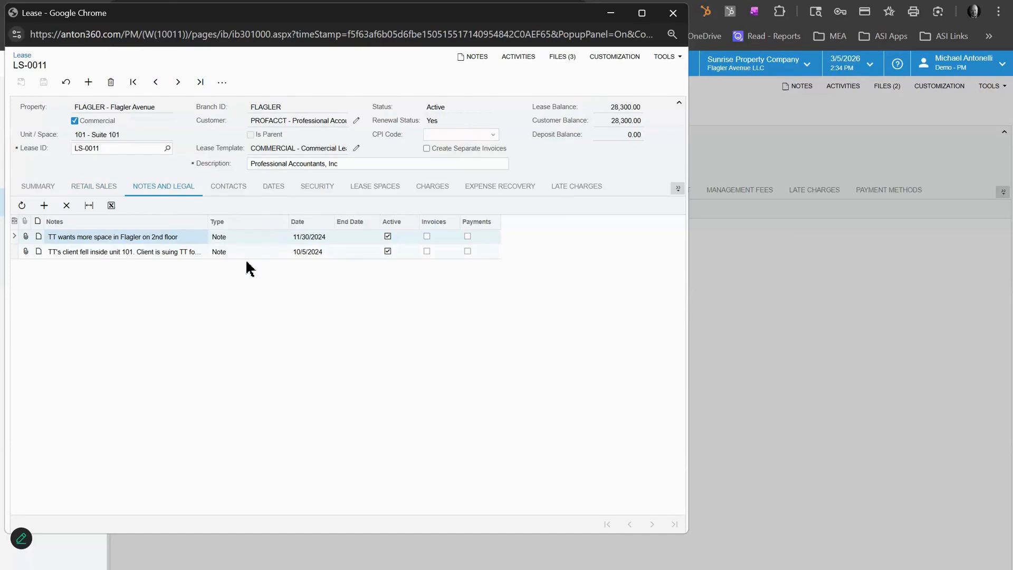
pyautogui.click(229, 187)
pyautogui.click(130, 224)
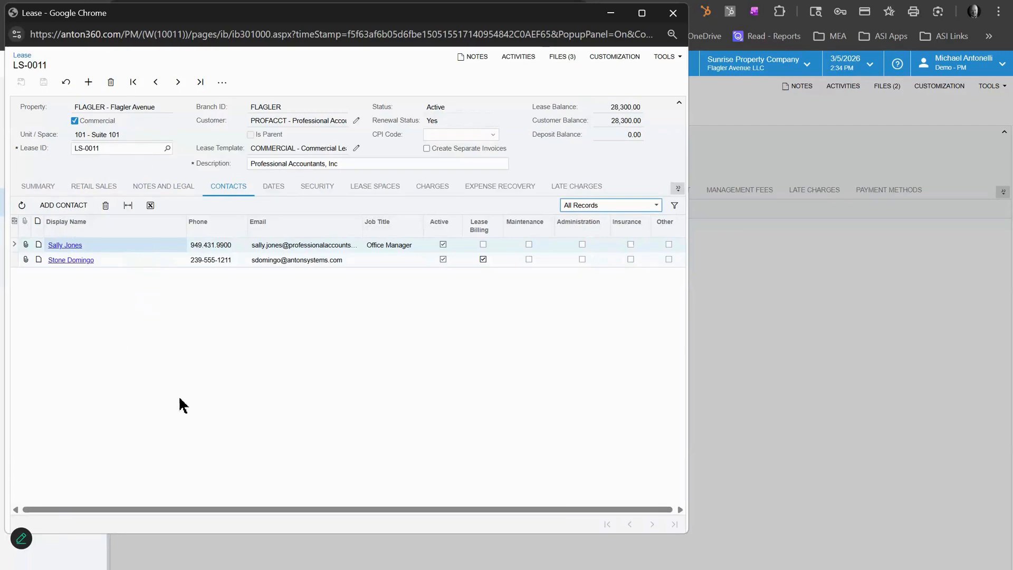
# - Open the office manager's contact record from the lease, review its details, attributes and activities, and close it
pyautogui.click(68, 242)
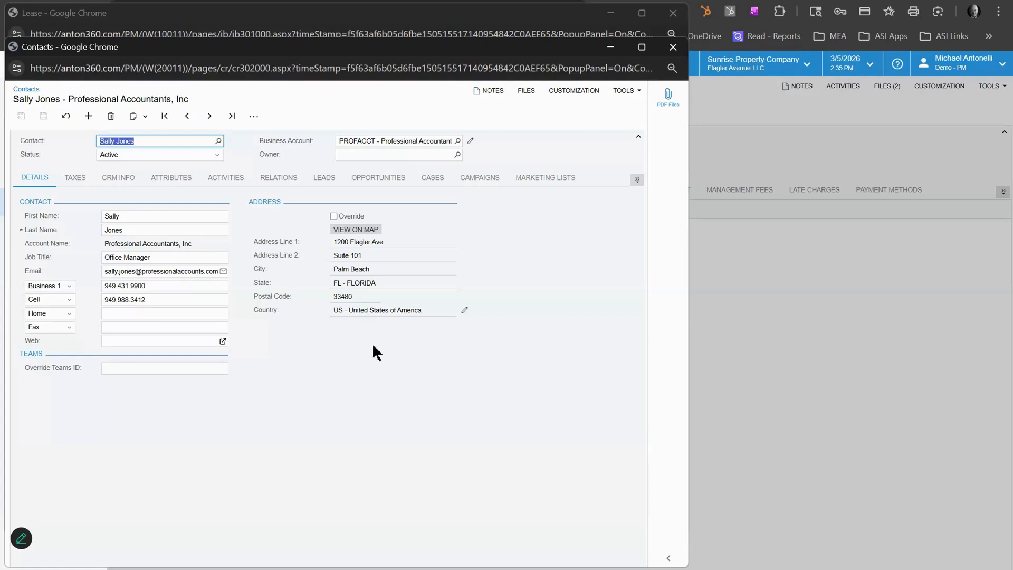
pyautogui.click(186, 183)
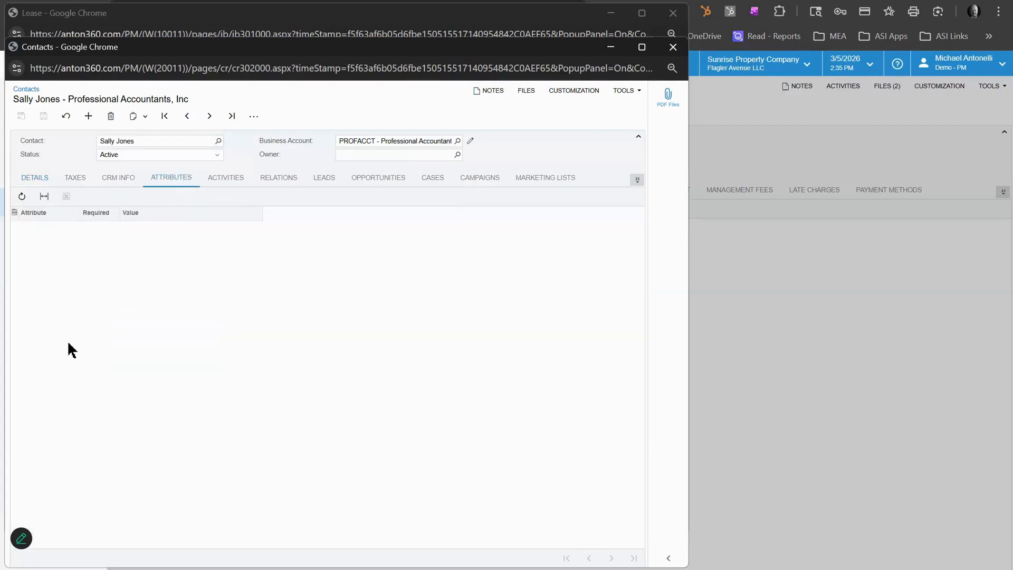
pyautogui.click(230, 178)
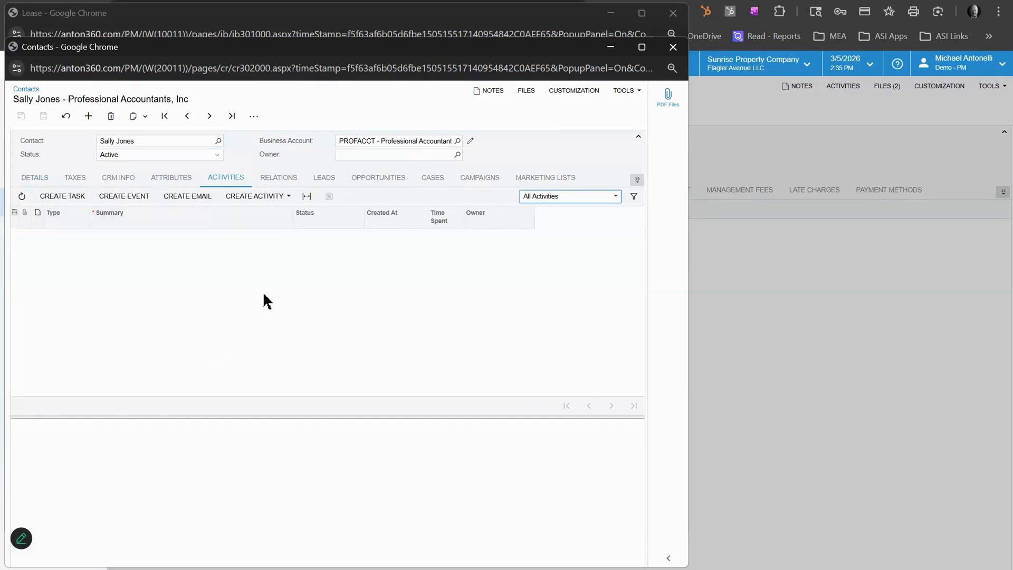
pyautogui.click(672, 47)
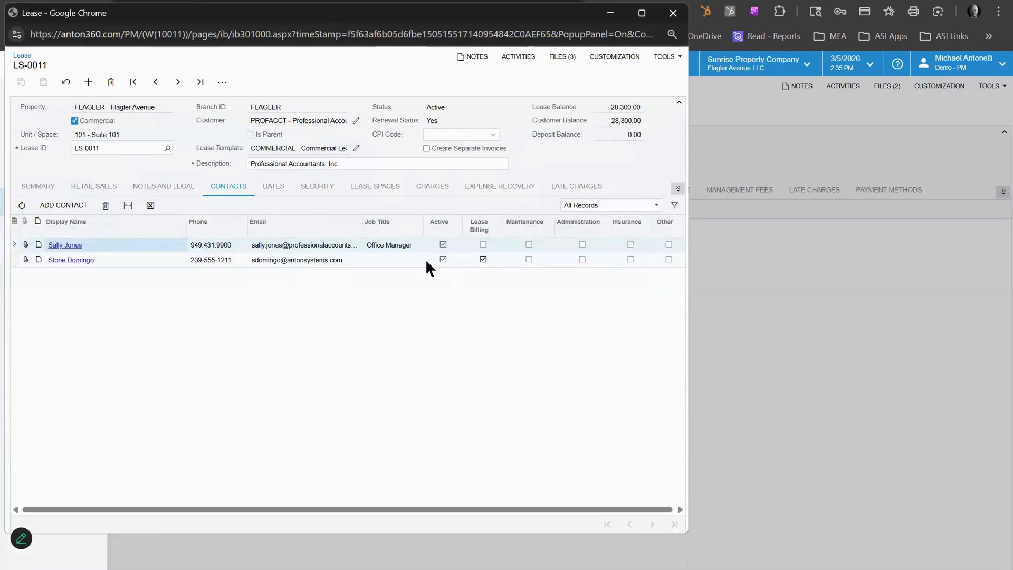
# - Review the lease's dates, security deposit and lease spaces
pyautogui.click(276, 187)
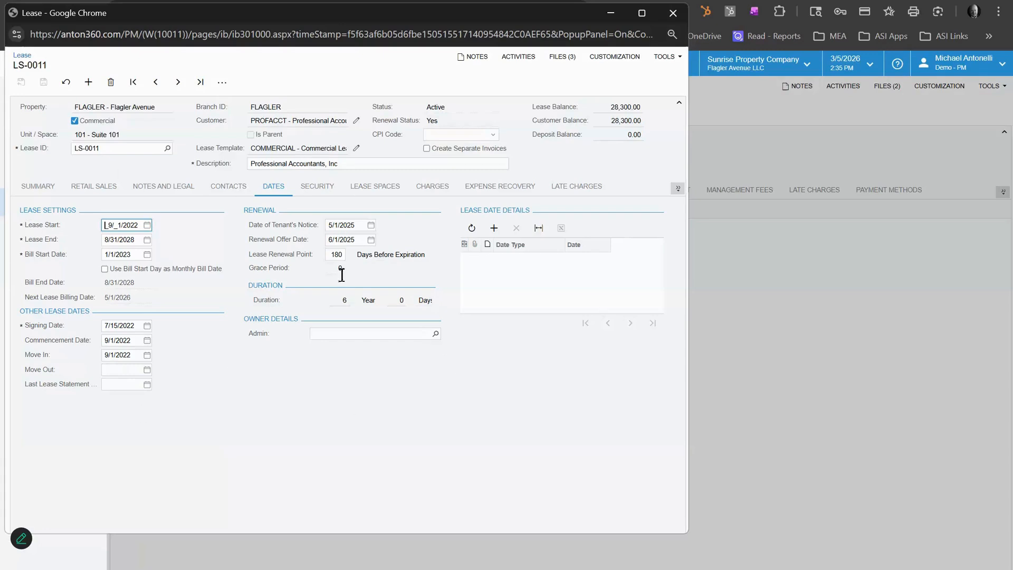
pyautogui.click(332, 190)
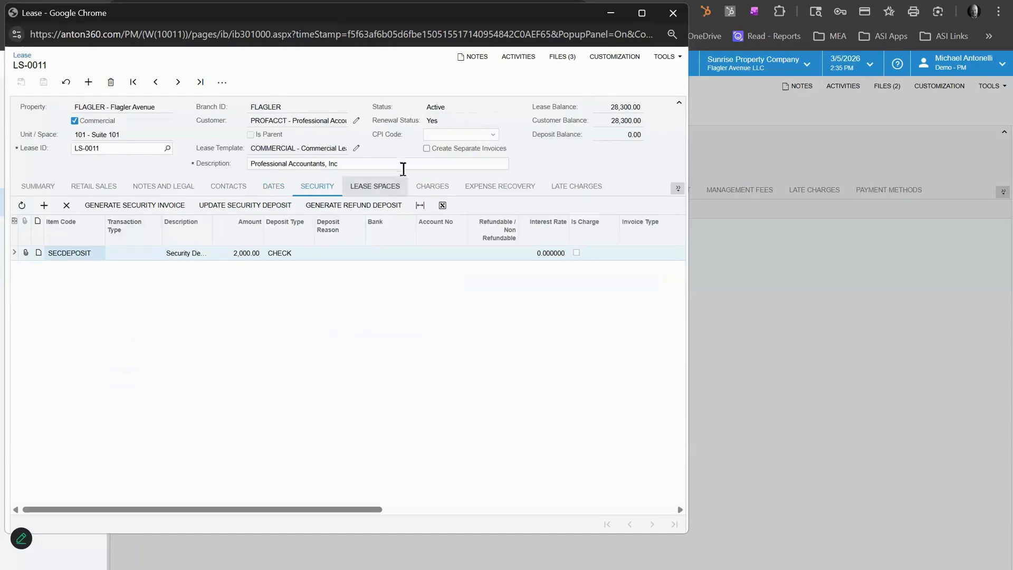
pyautogui.click(375, 186)
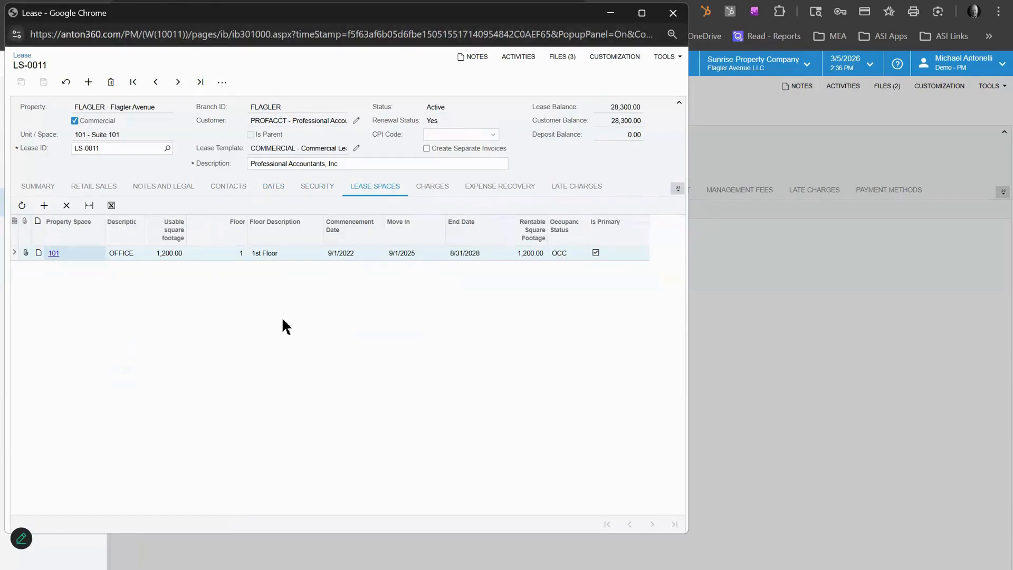
# - Review the lease's charges and examine the billing schedule of the BASERENT charge, closing the schedule when done
pyautogui.click(433, 186)
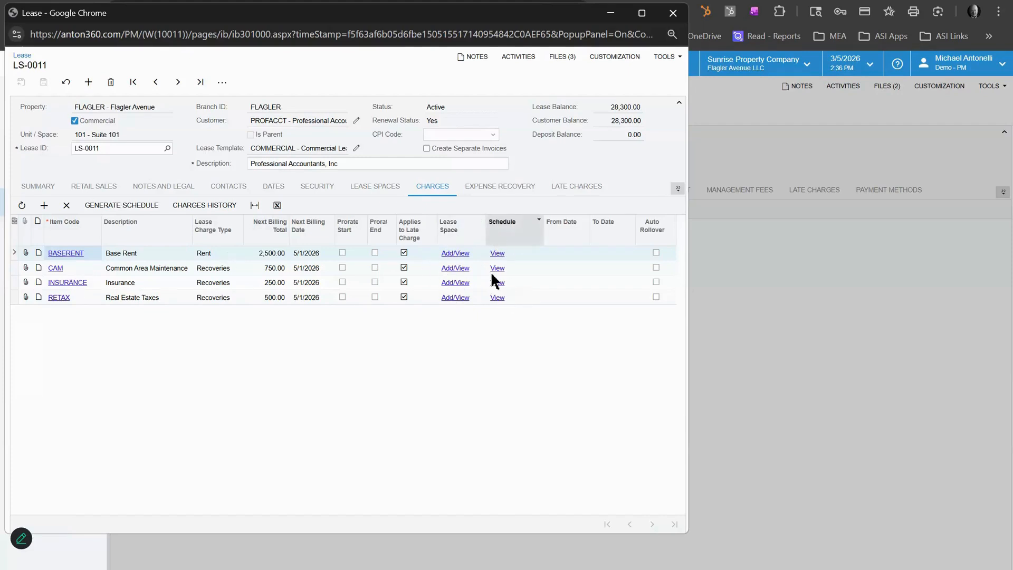
pyautogui.click(498, 253)
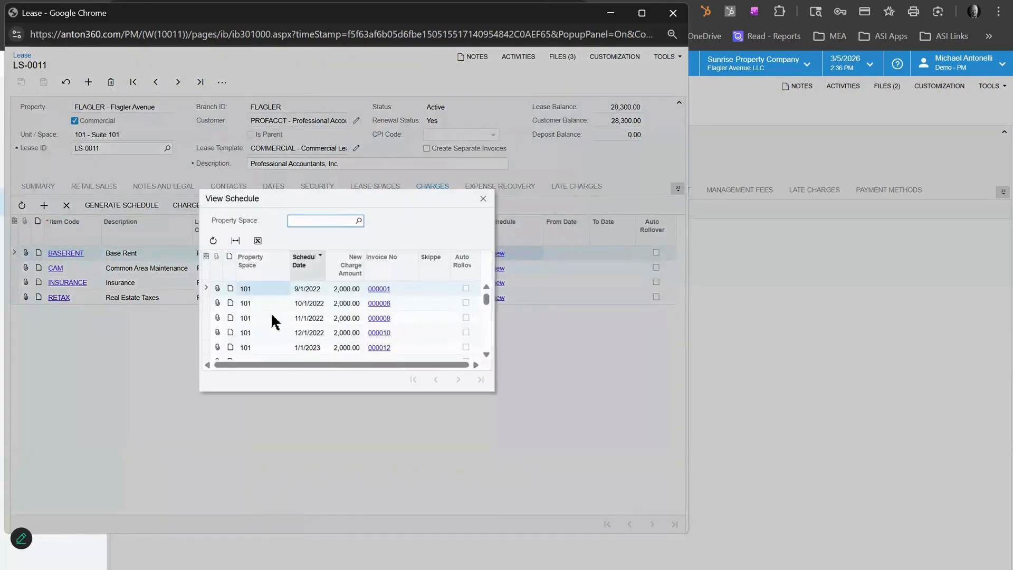
pyautogui.scroll(-7, 296, 357)
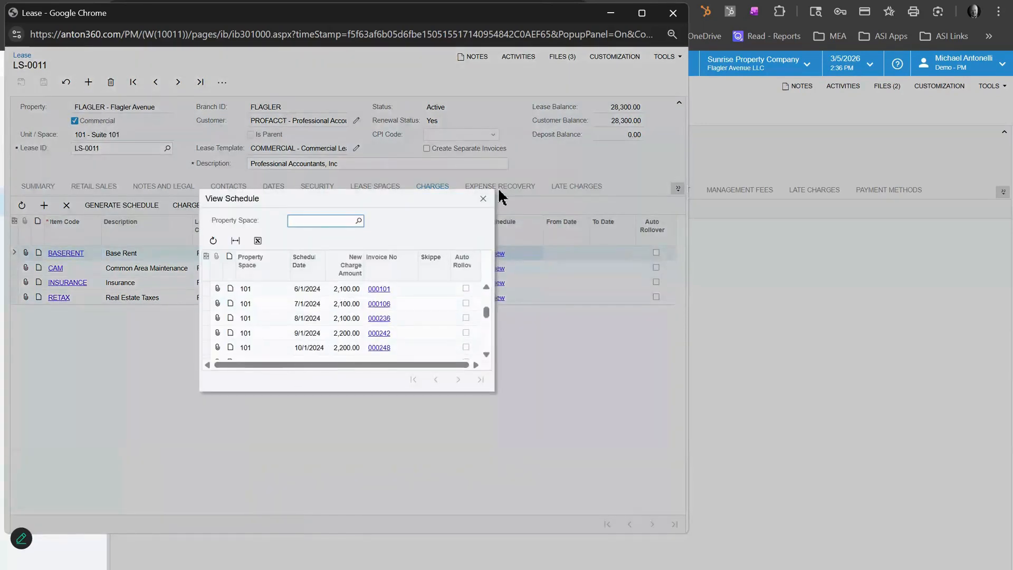
pyautogui.click(483, 199)
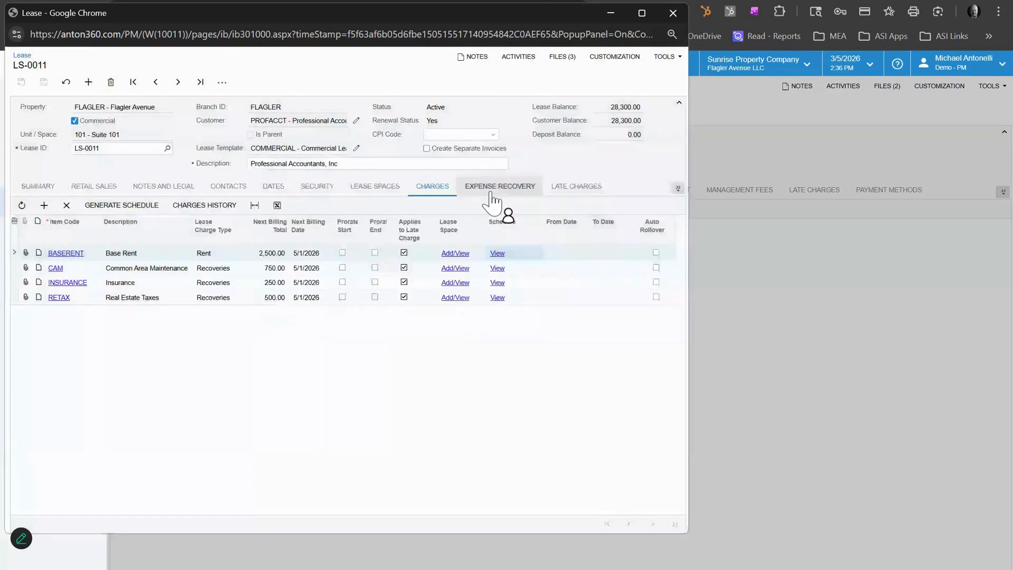
# - Review the lease's expense recovery and late charges, and close the lease record
pyautogui.click(491, 195)
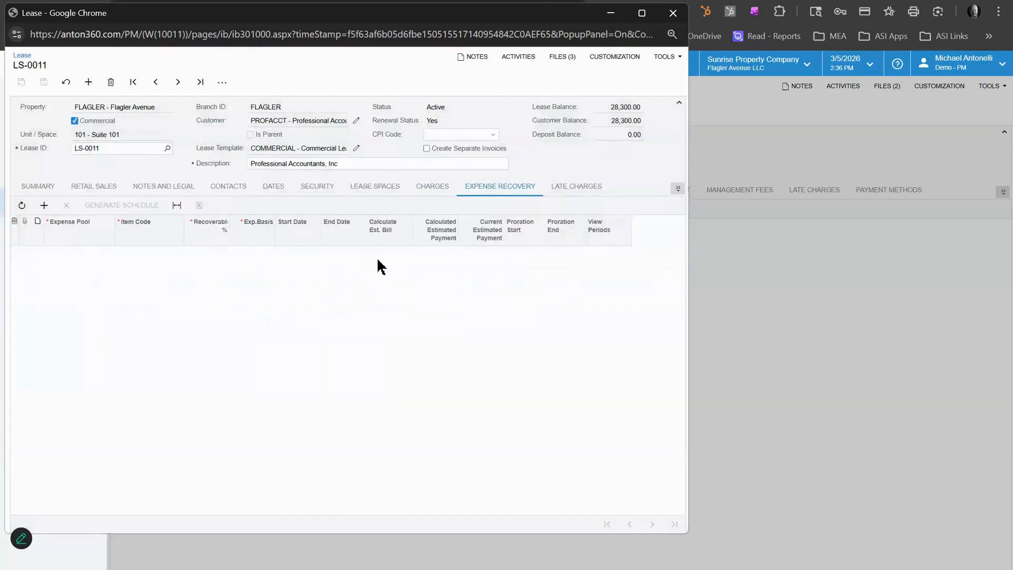
pyautogui.click(575, 187)
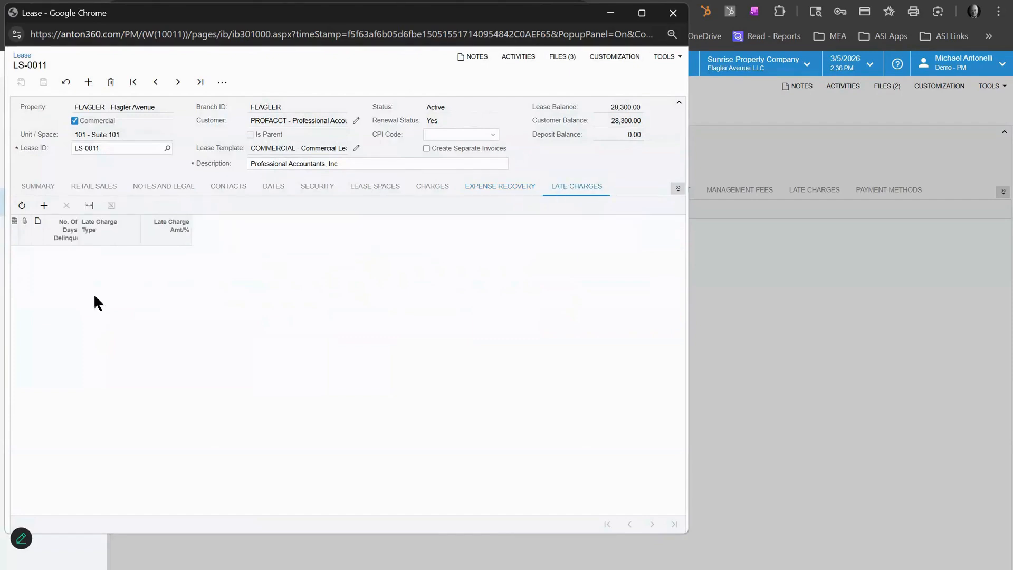
pyautogui.click(673, 16)
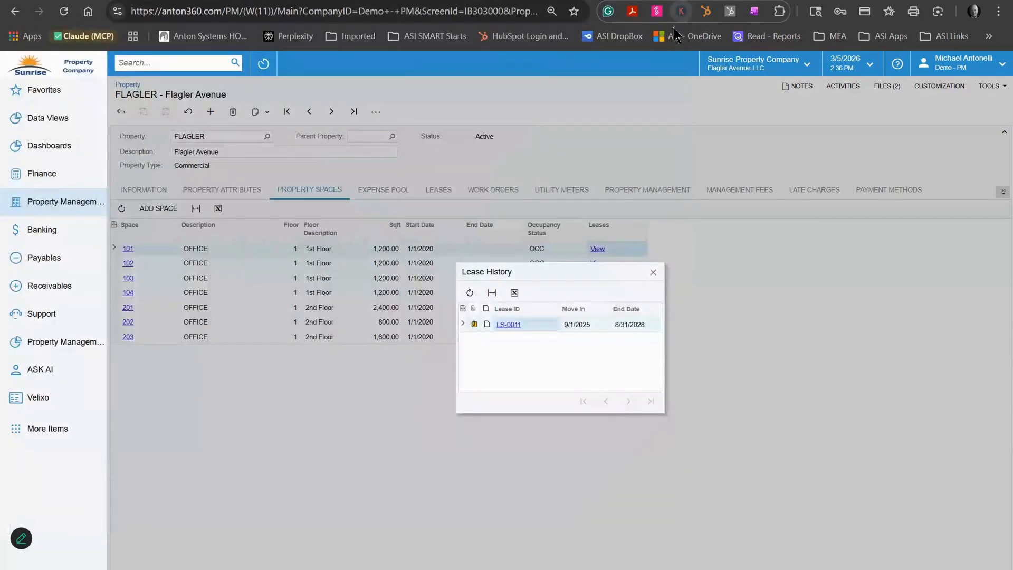
# - Dismiss the lease history and review the unit summary of space 102, closing the unit record when done
pyautogui.click(652, 273)
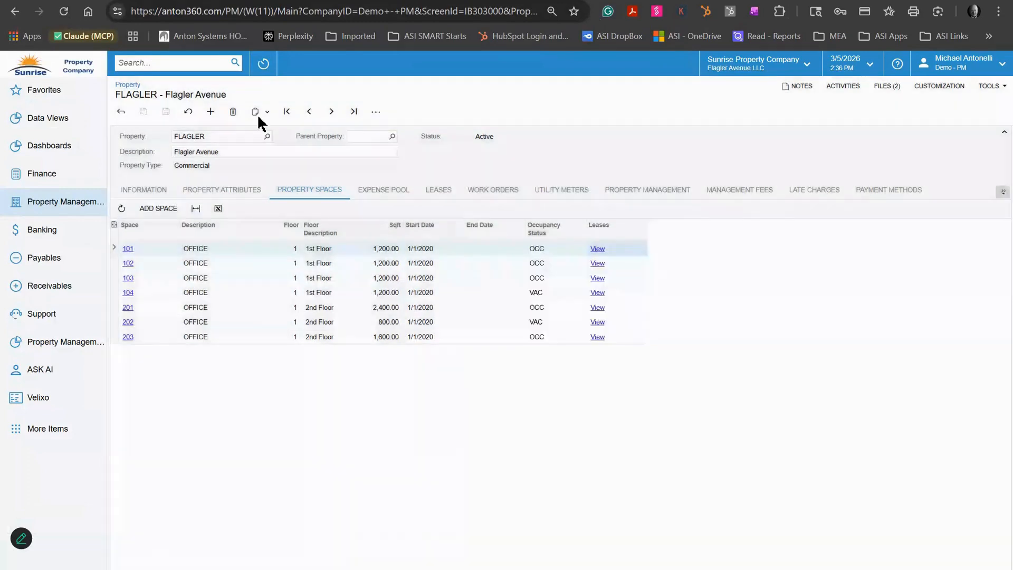
pyautogui.click(128, 262)
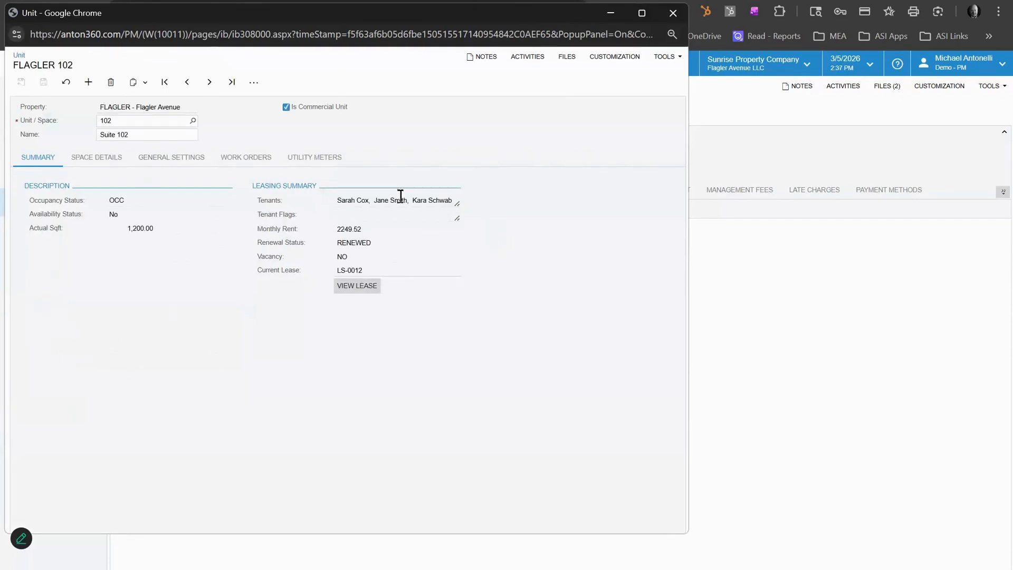
pyautogui.click(671, 14)
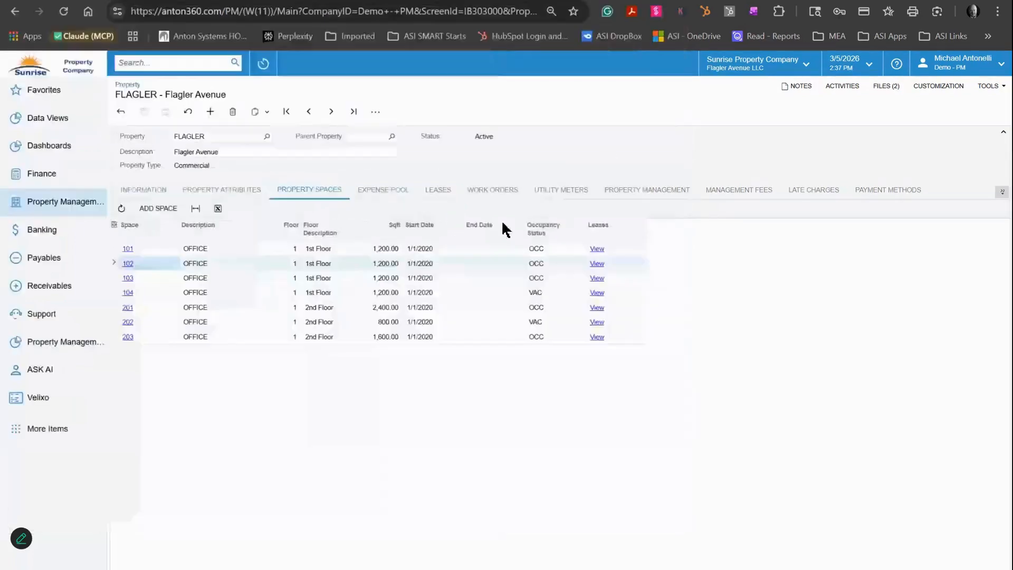
# - Run the Property Abstract report for property FLAGLER
pyautogui.click(78, 202)
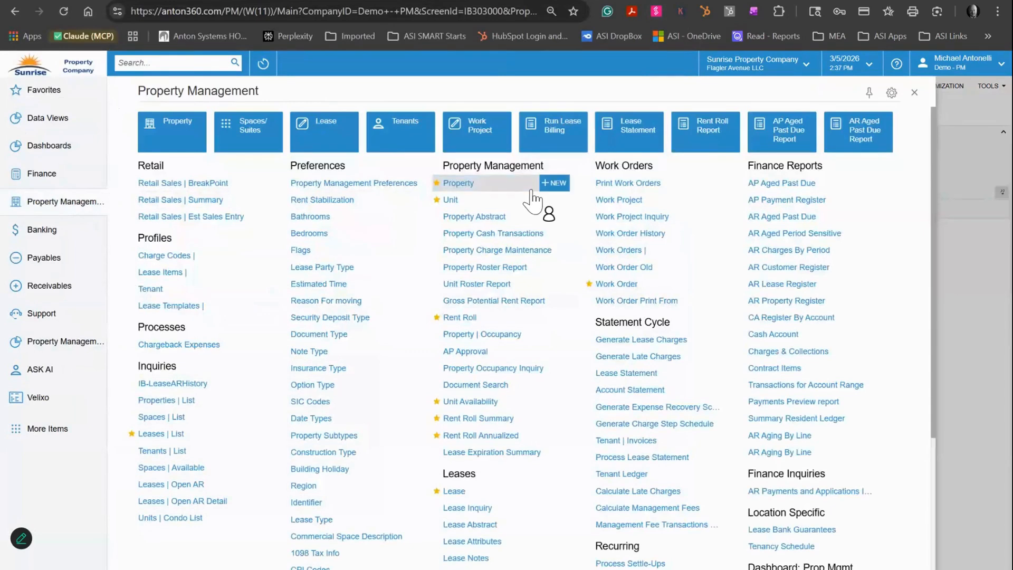
pyautogui.click(500, 218)
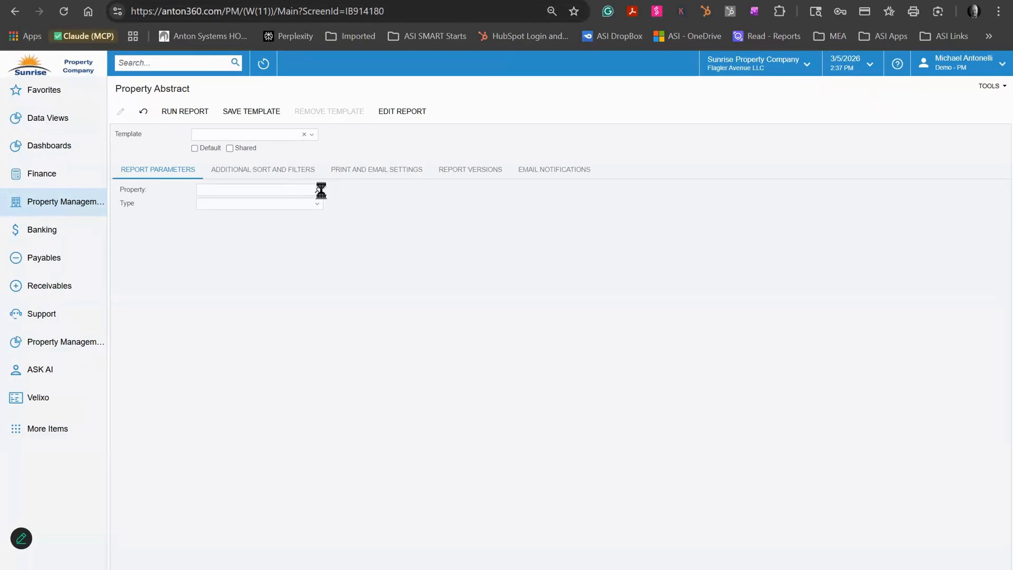
pyautogui.click(241, 280)
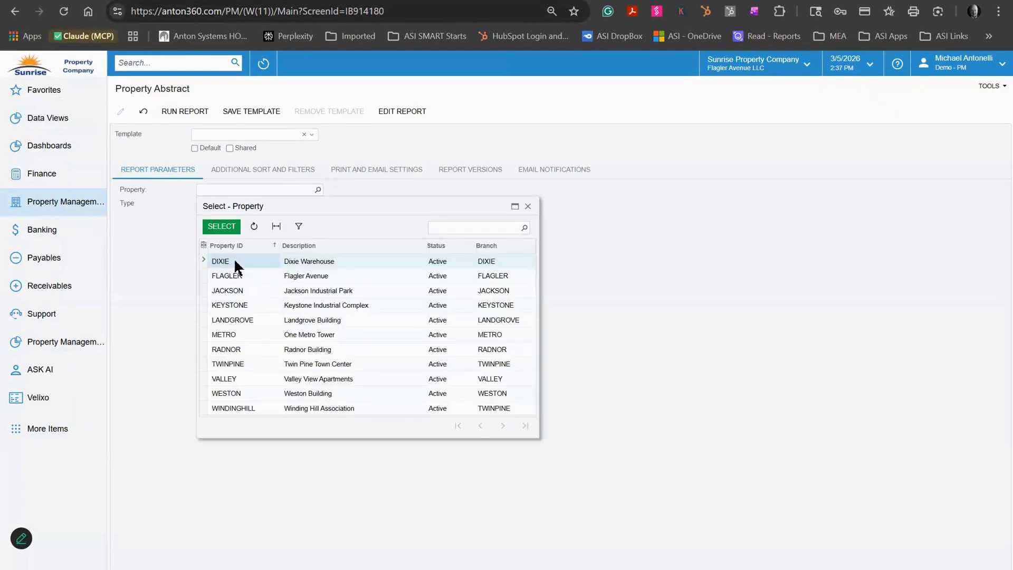
pyautogui.click(222, 231)
pyautogui.click(193, 112)
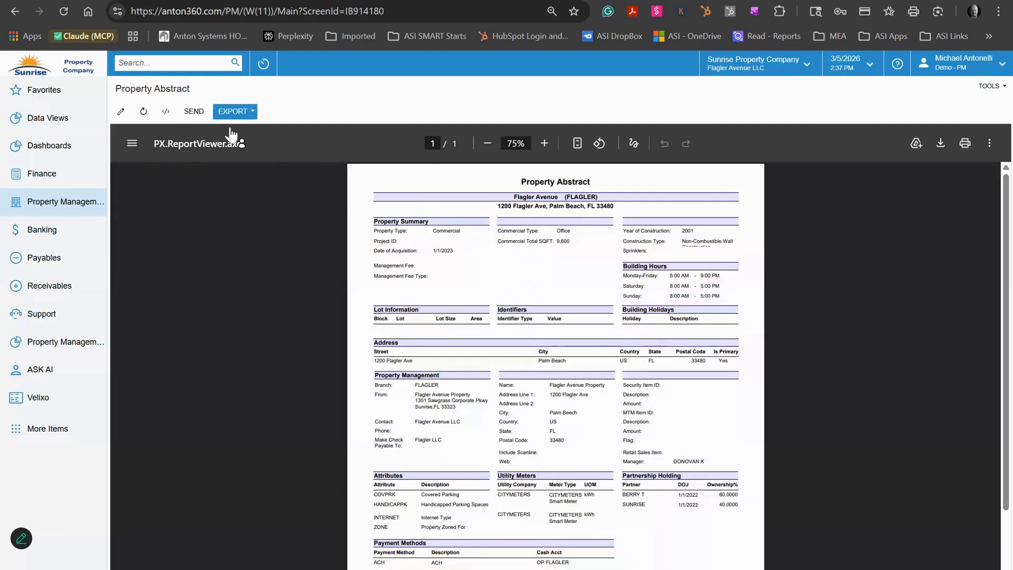
# - Check the report's export options and read through the Property Abstract from property summary to insurance
pyautogui.click(233, 111)
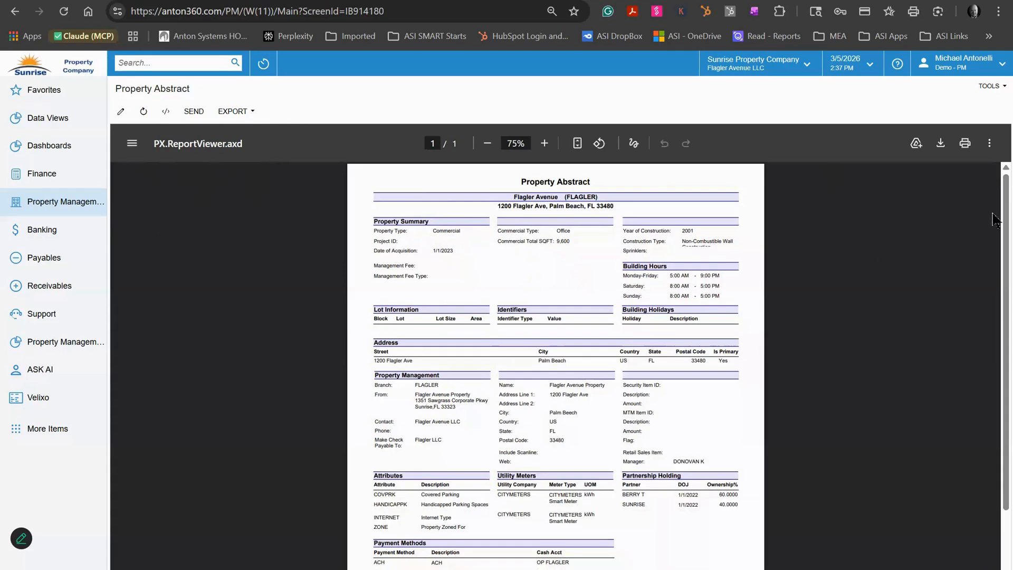
pyautogui.scroll(-1, 995, 257)
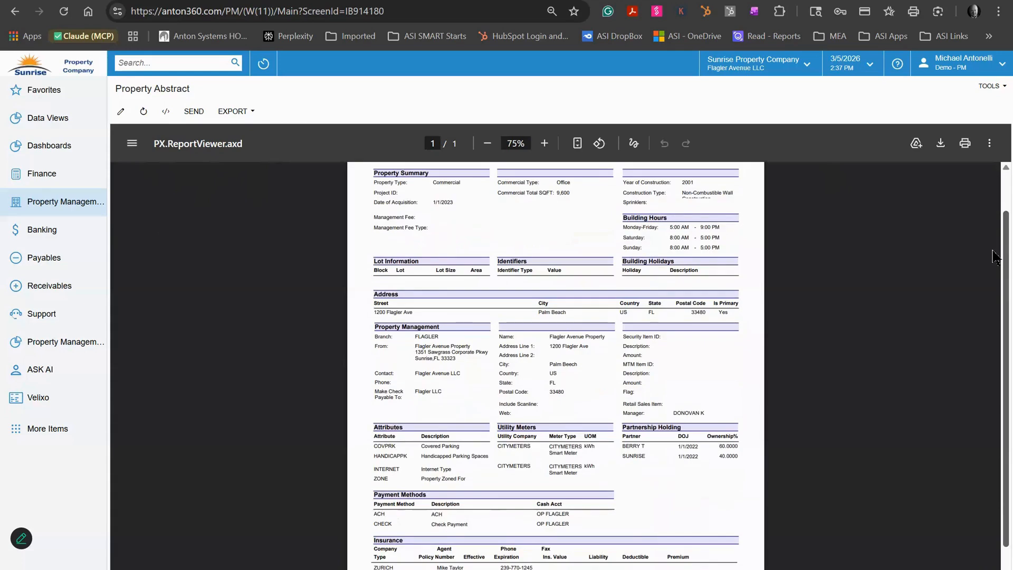
pyautogui.scroll(-1, 996, 258)
pyautogui.scroll(-1, 996, 259)
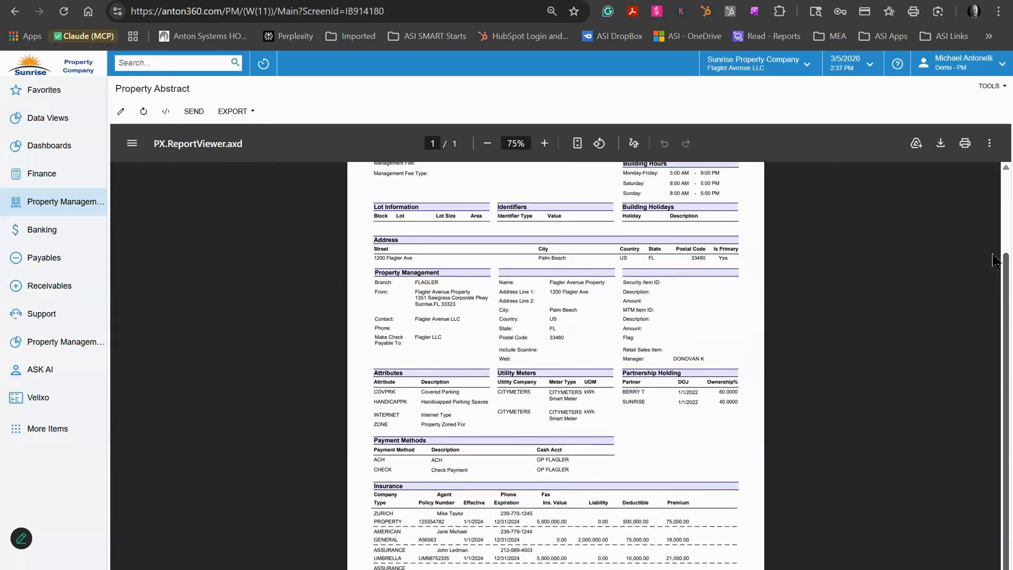
pyautogui.scroll(3, 994, 261)
pyautogui.scroll(-2, 988, 227)
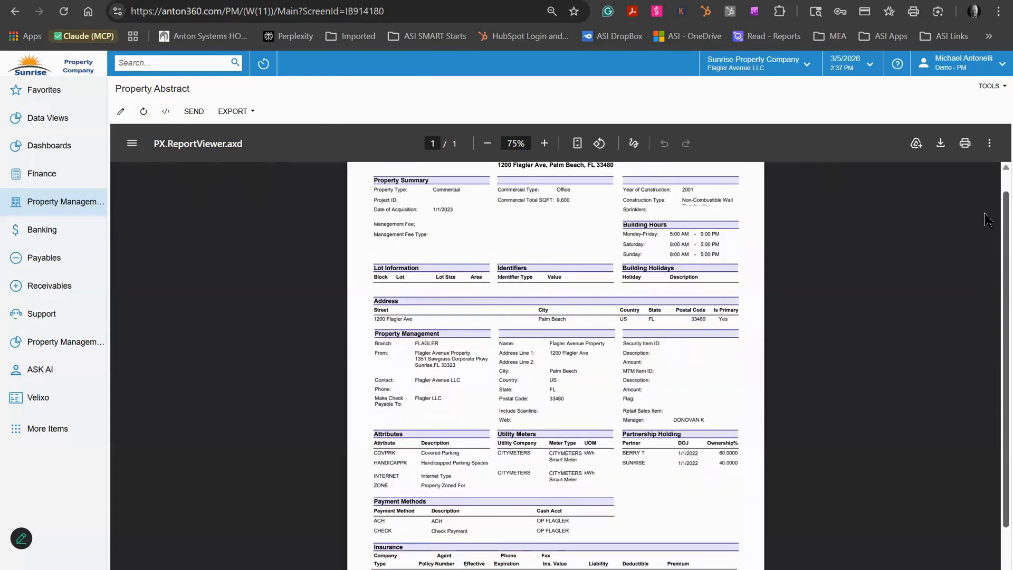
pyautogui.scroll(1, 987, 219)
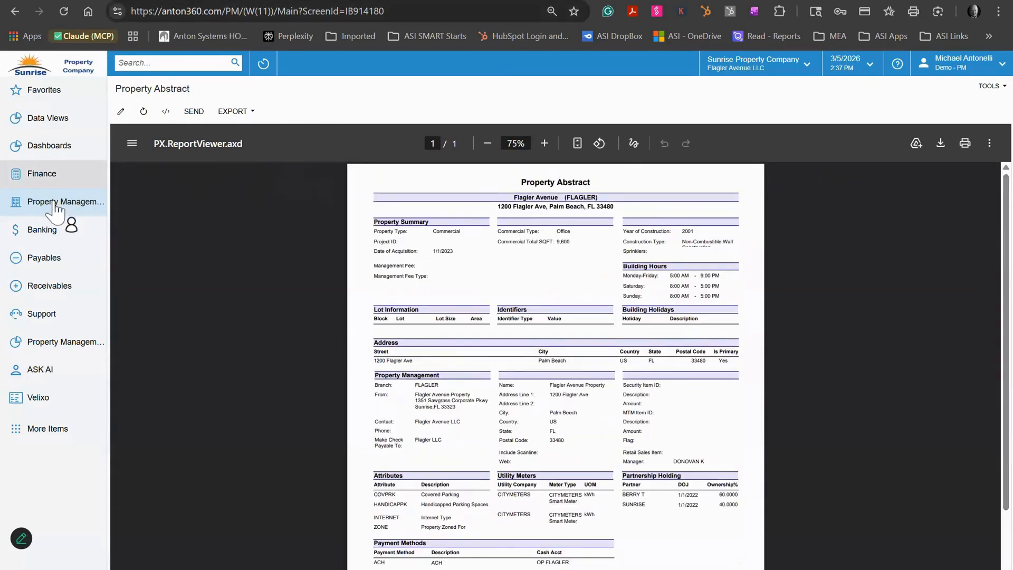
# - Run the Lease Abstract report for property FLAGLER
pyautogui.click(74, 203)
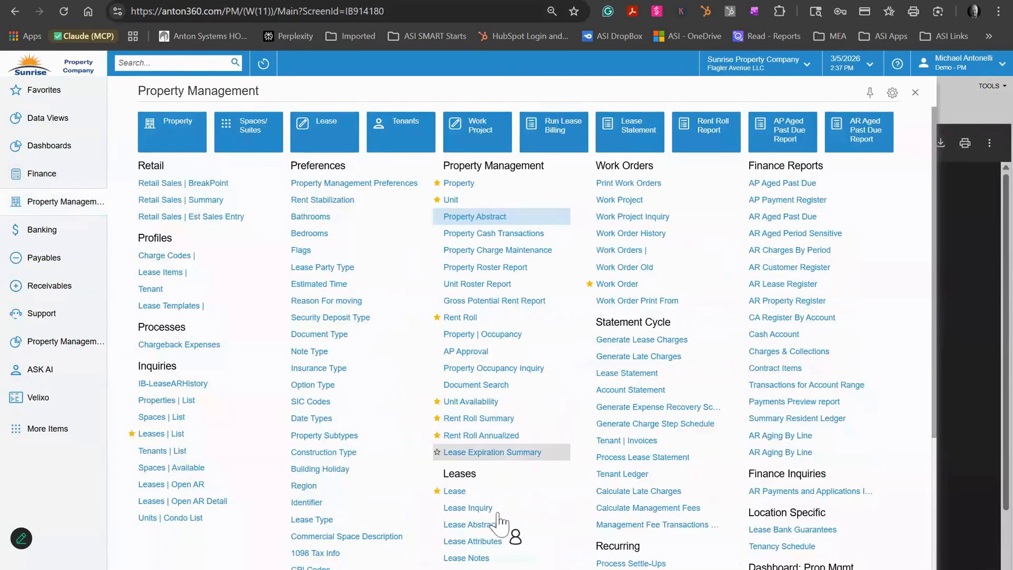
pyautogui.click(468, 509)
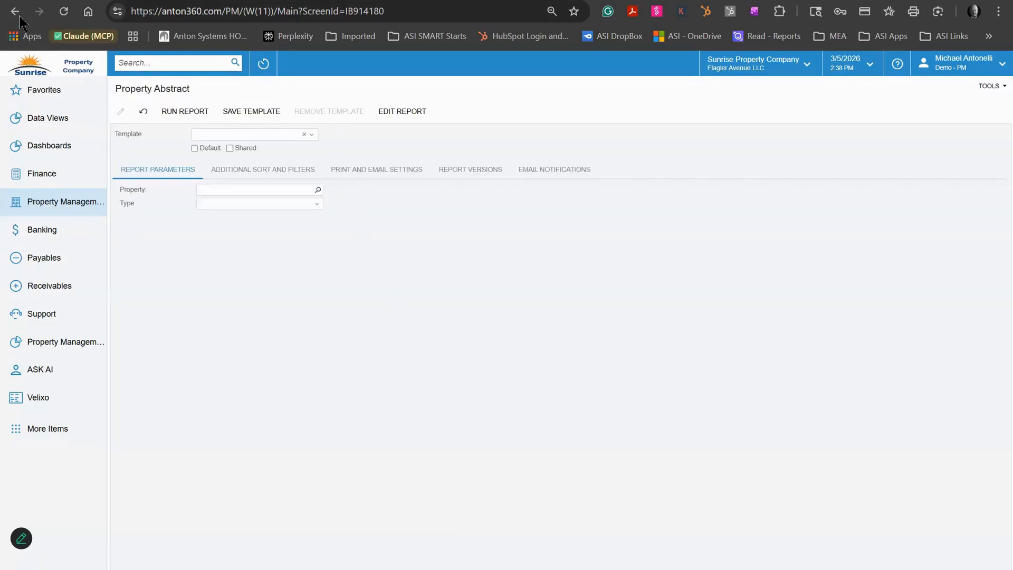
pyautogui.click(47, 207)
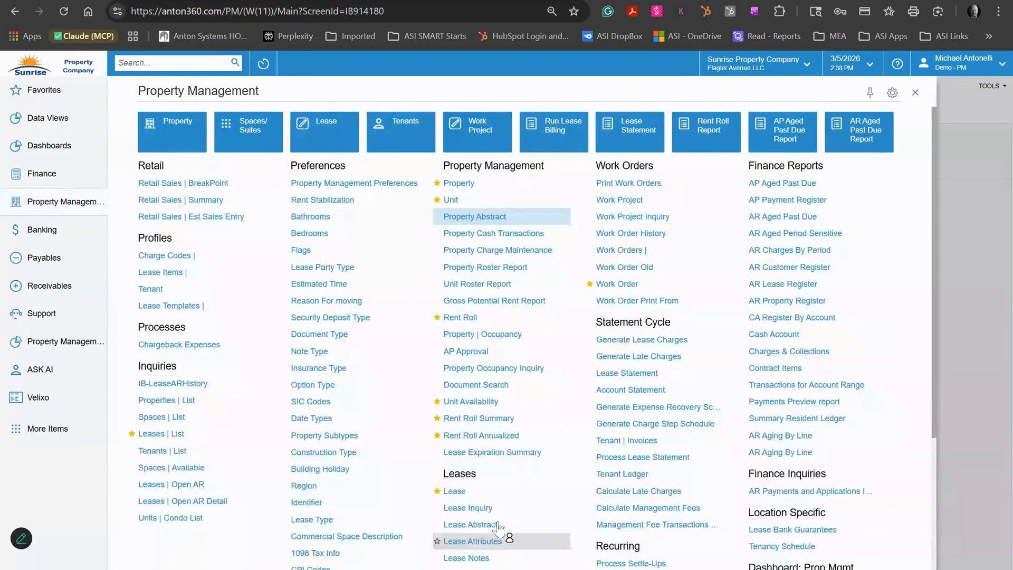
pyautogui.click(497, 525)
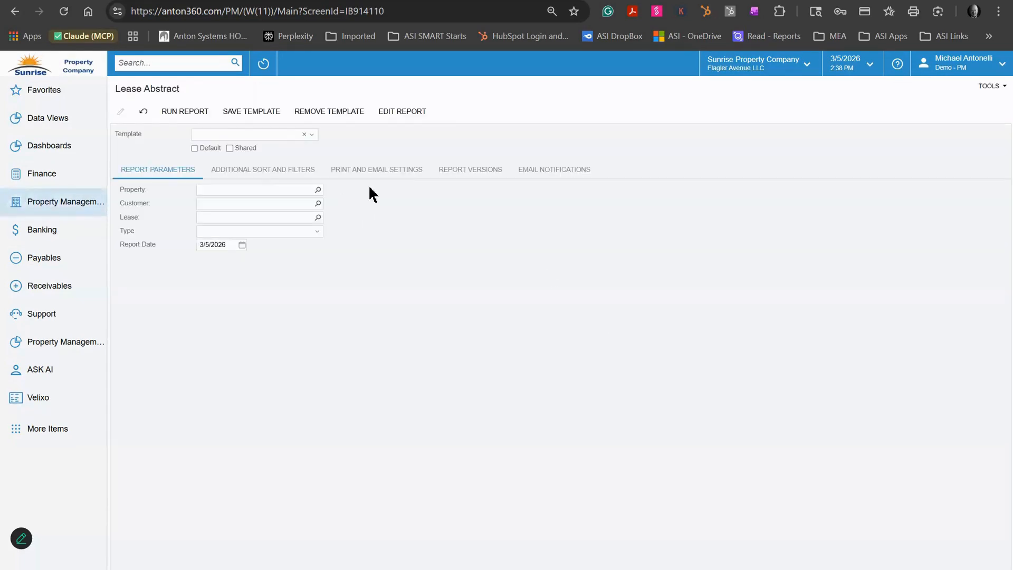
pyautogui.click(318, 190)
pyautogui.click(228, 274)
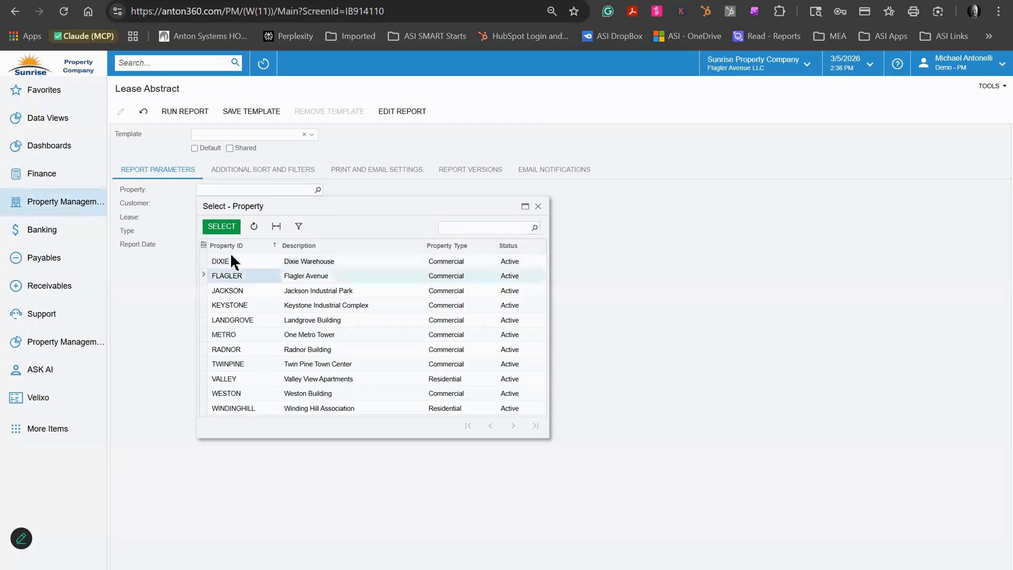
pyautogui.click(222, 227)
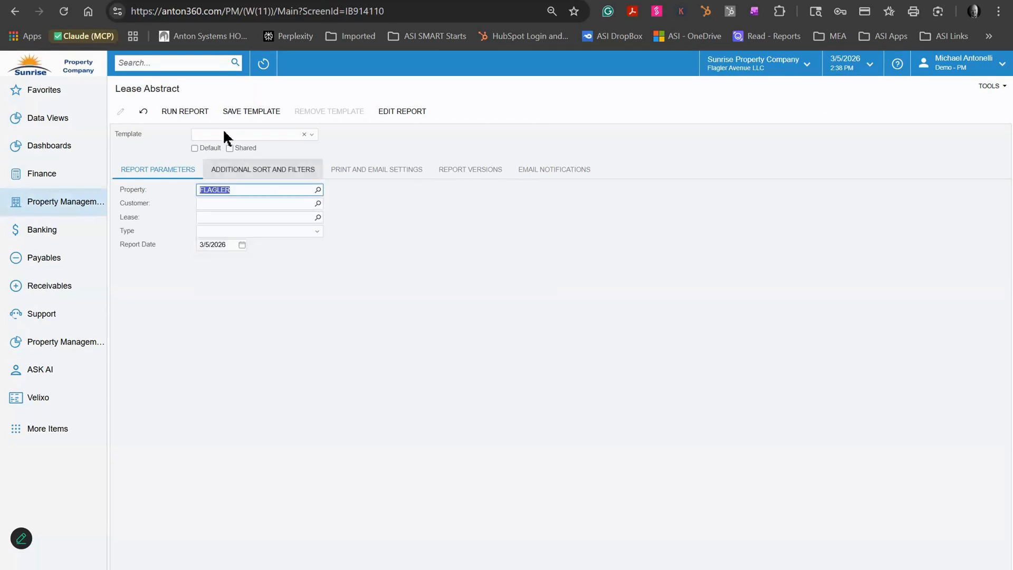
pyautogui.click(177, 109)
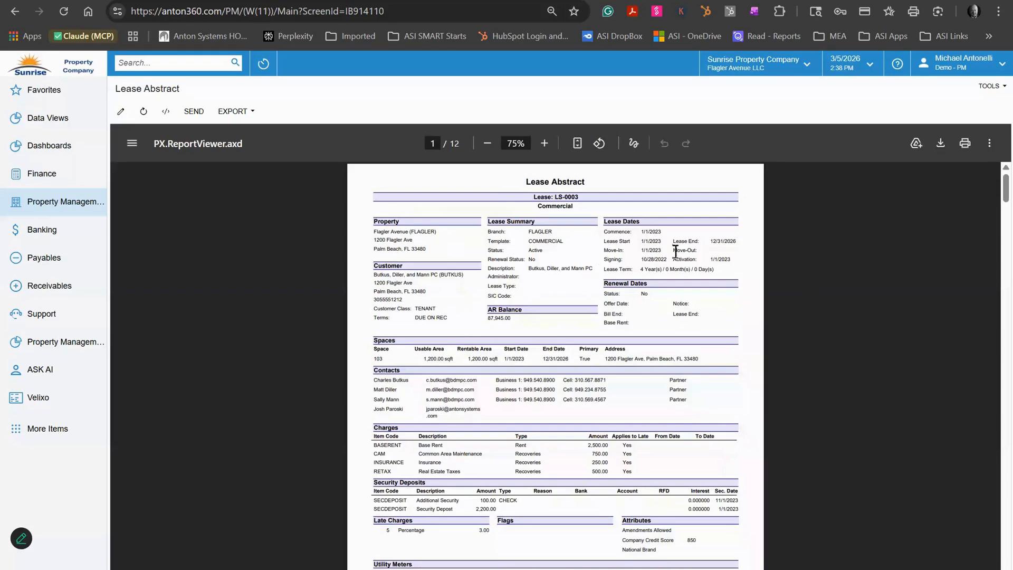
# - Read through the Lease Abstract of lease LS-0003, from the charges and insurance to the rent schedule and notes
pyautogui.scroll(-1, 675, 221)
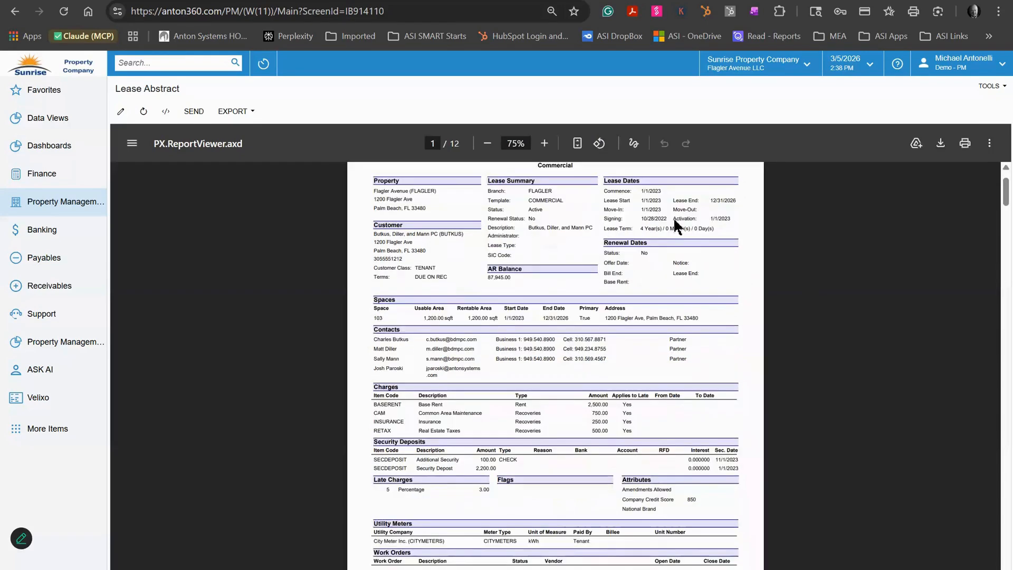
pyautogui.scroll(-1, 718, 317)
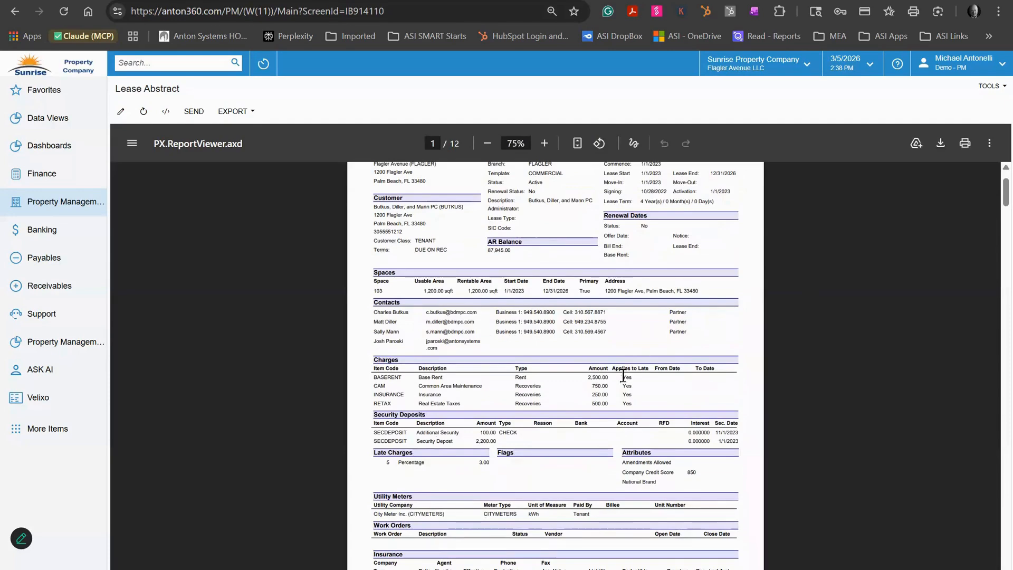
pyautogui.scroll(-2, 486, 264)
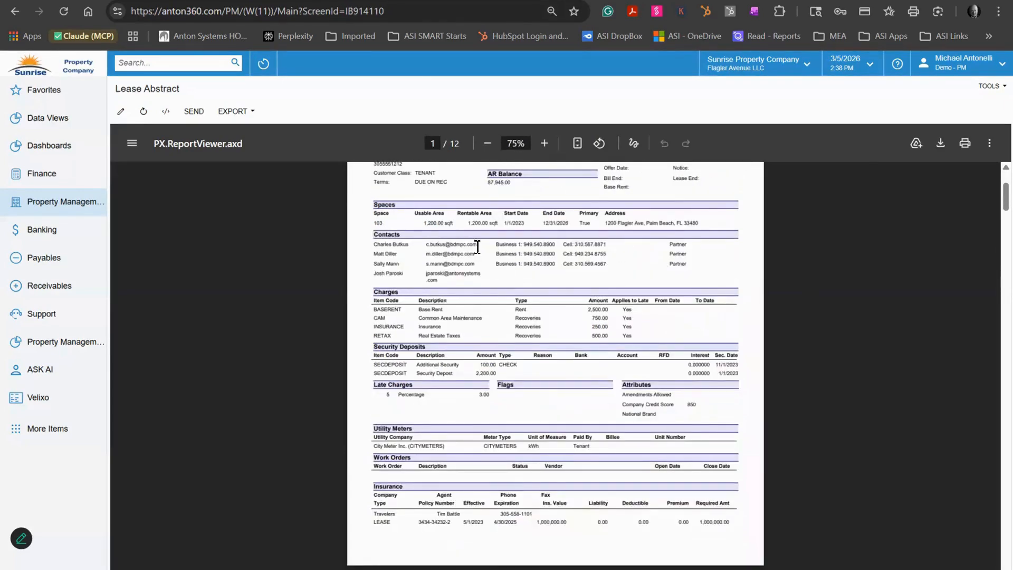
pyautogui.scroll(-2, 475, 248)
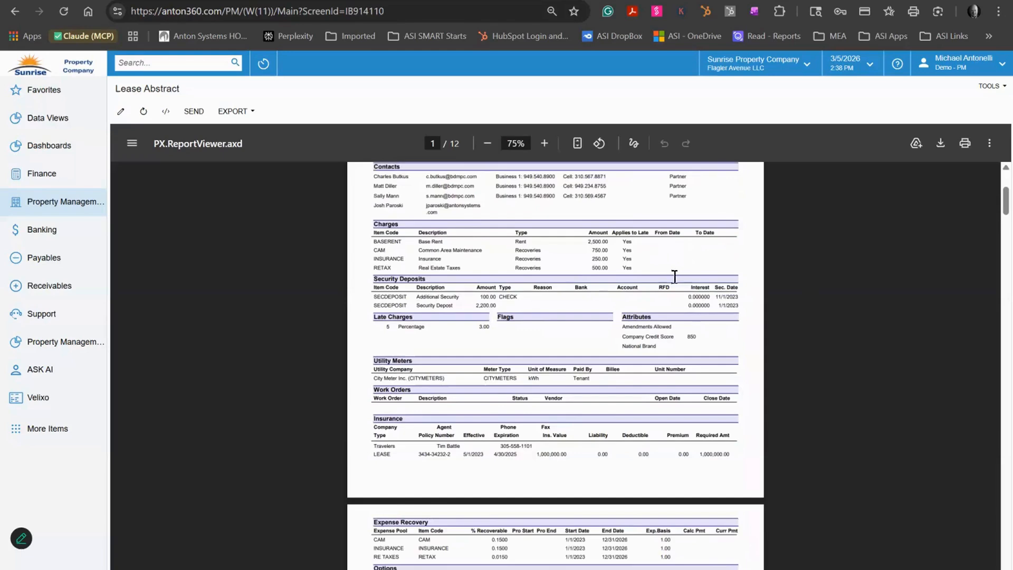
pyautogui.scroll(-4, 581, 282)
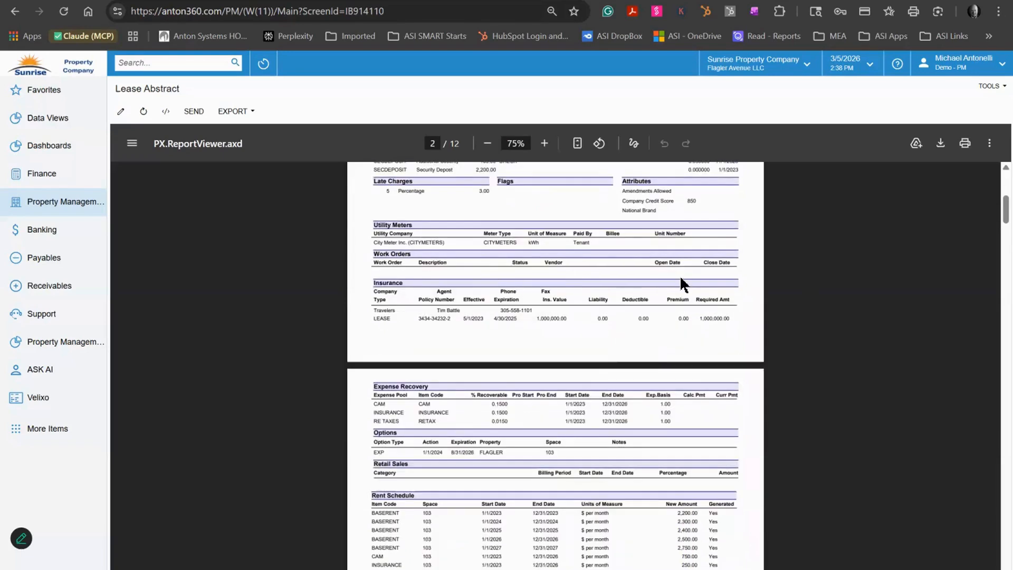
pyautogui.scroll(-2, 601, 239)
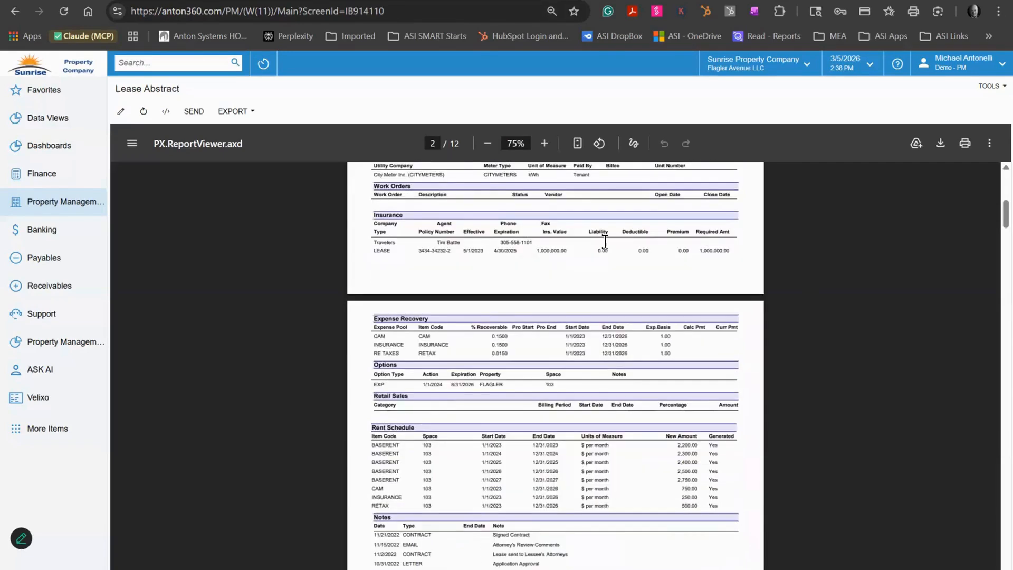
pyautogui.scroll(-2, 390, 297)
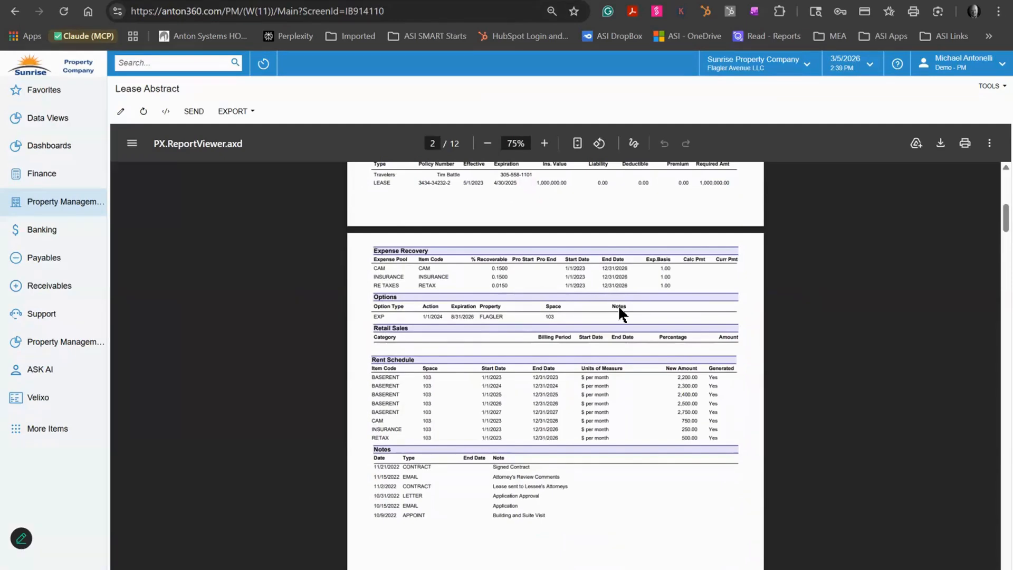
pyautogui.scroll(-1, 619, 305)
pyautogui.scroll(-1, 430, 269)
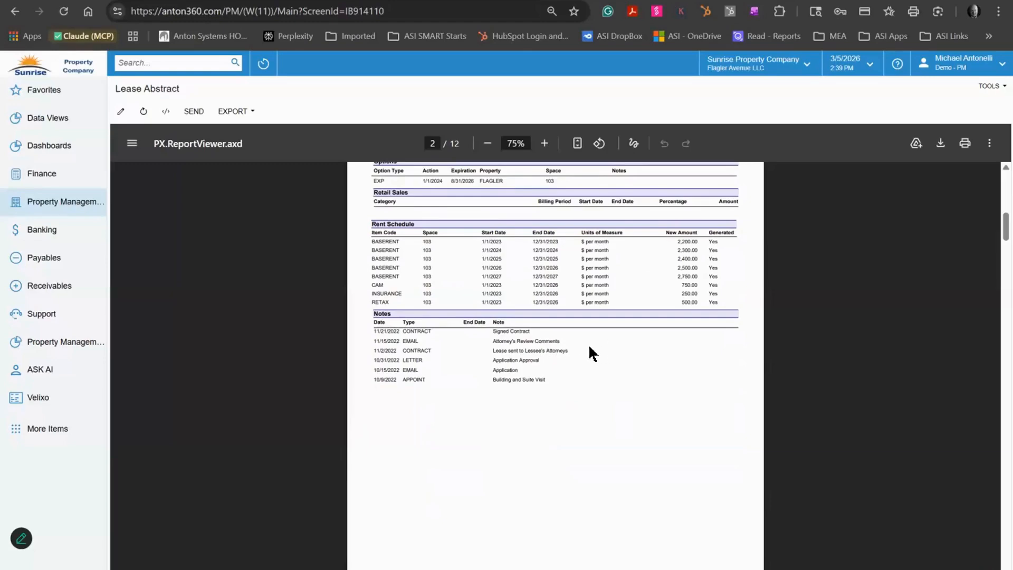
pyautogui.scroll(10, 590, 346)
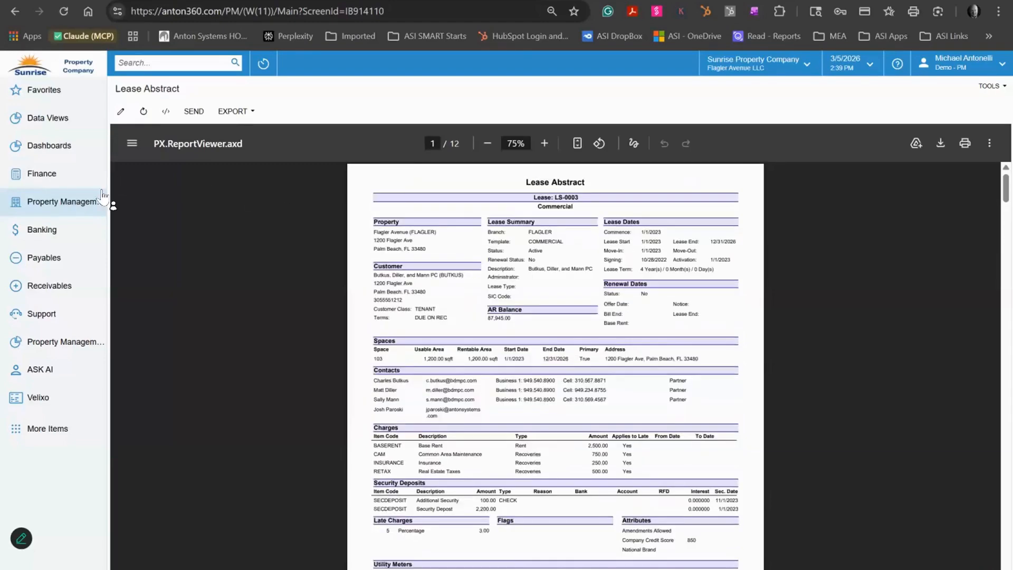
# - Try to run the Rent Roll Summary report for the company Sunrise Real Estate Company (SUNCO)
pyautogui.click(65, 208)
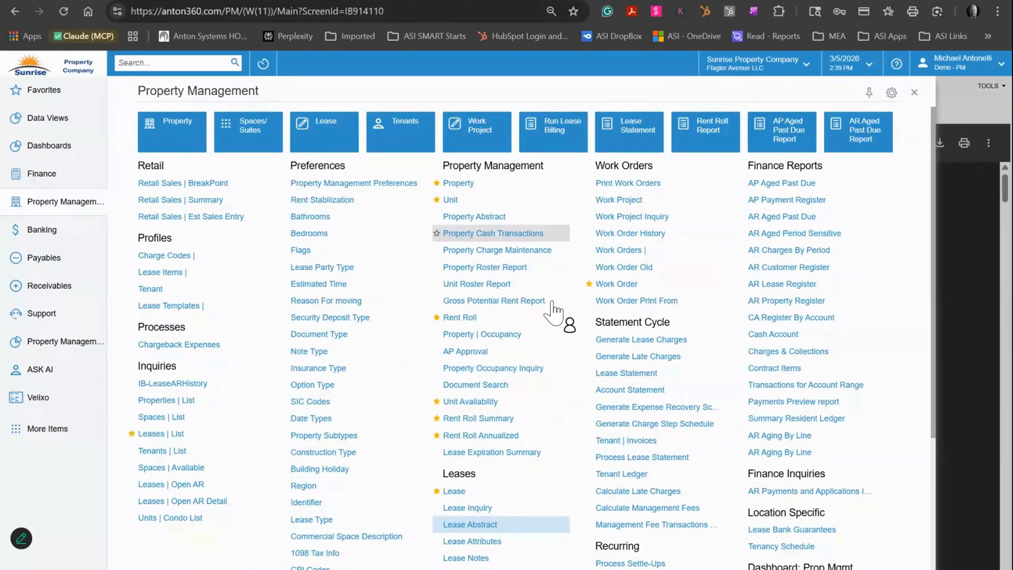
pyautogui.scroll(-1, 553, 316)
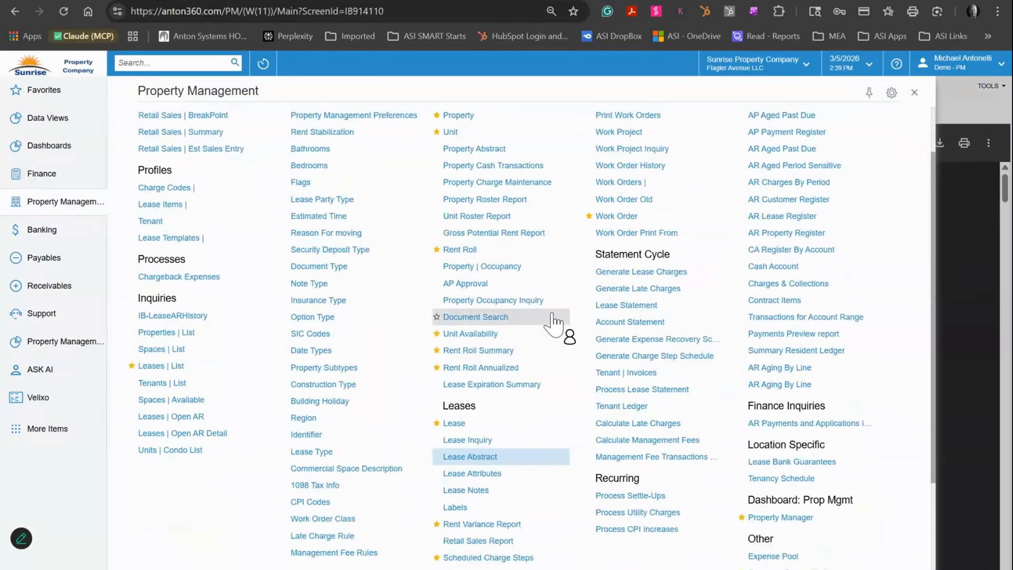
pyautogui.click(496, 351)
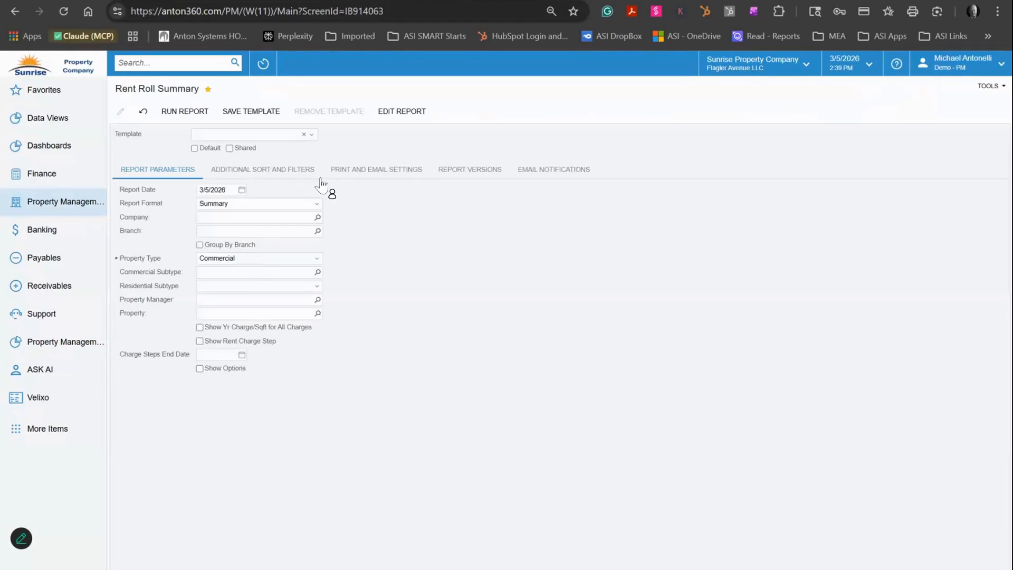
pyautogui.click(317, 217)
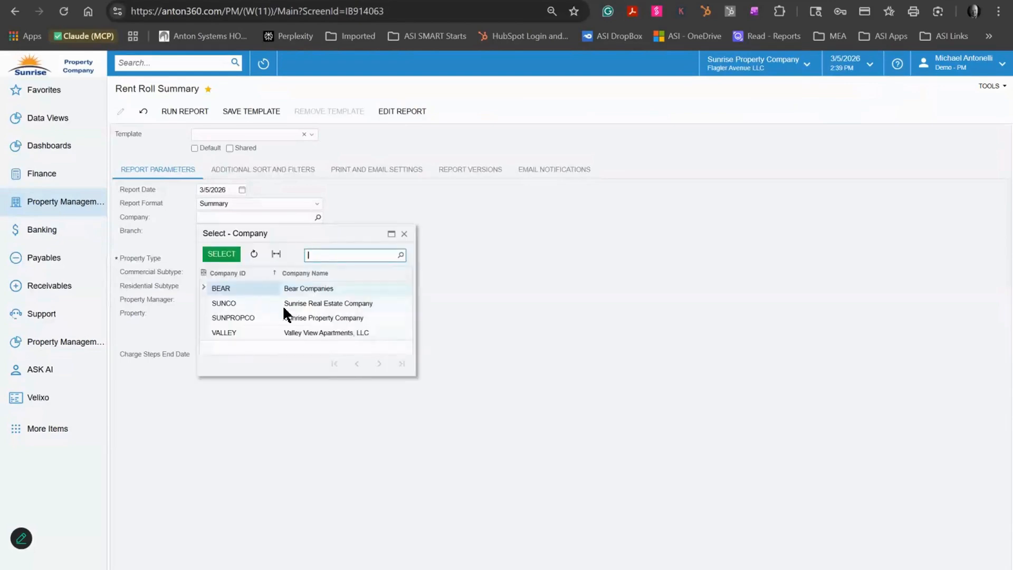
pyautogui.click(297, 304)
pyautogui.click(186, 111)
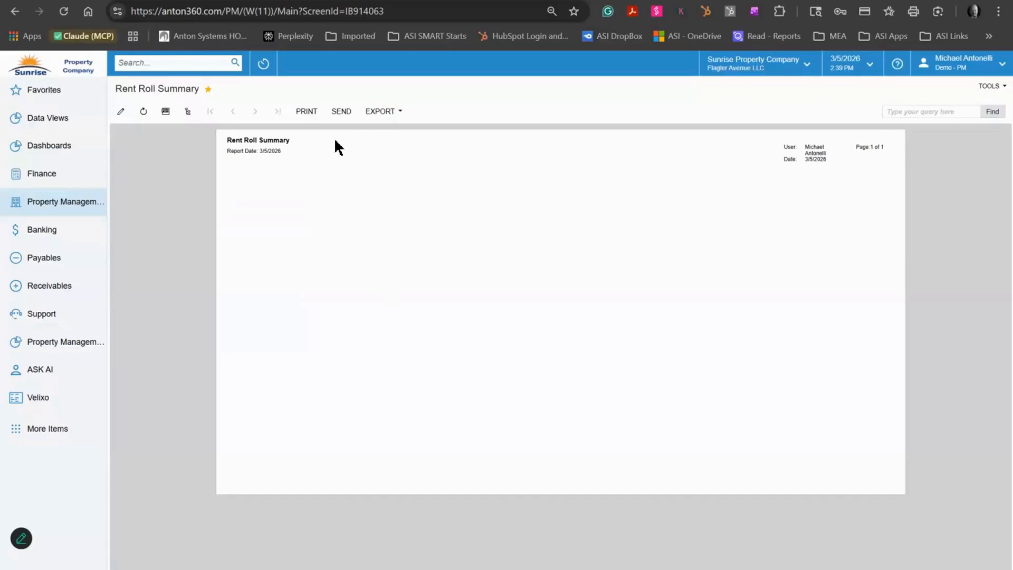
# - Run the Rent Roll Summary report for the company Bear Companies (BEAR) and open lease LS-0037 from it
pyautogui.click(56, 202)
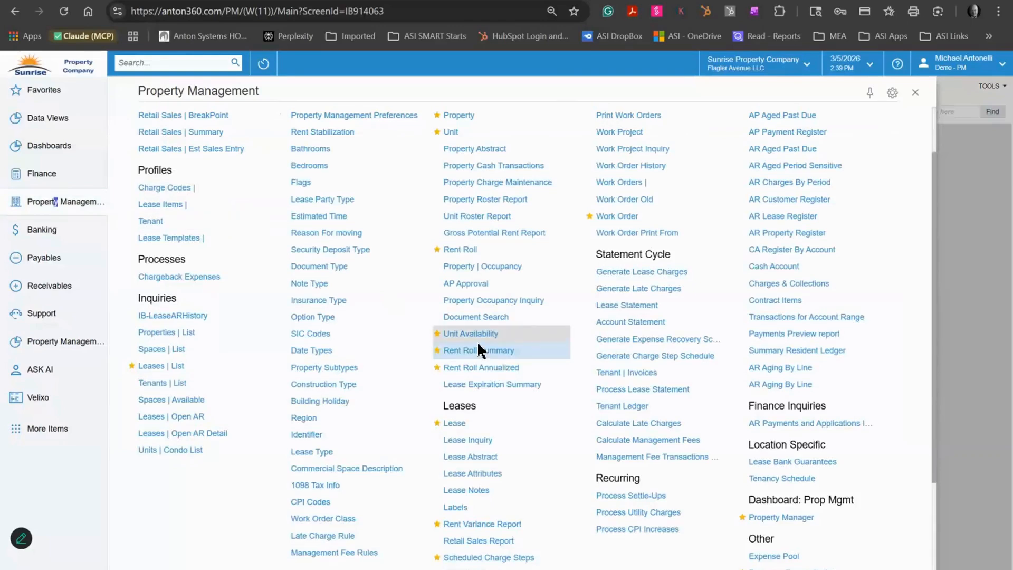
pyautogui.click(479, 350)
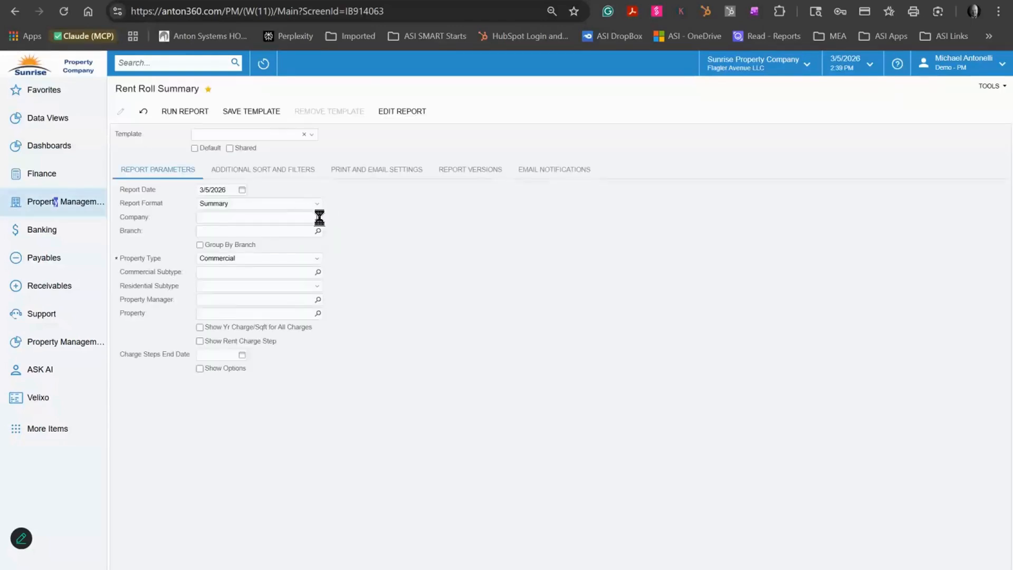
pyautogui.click(318, 217)
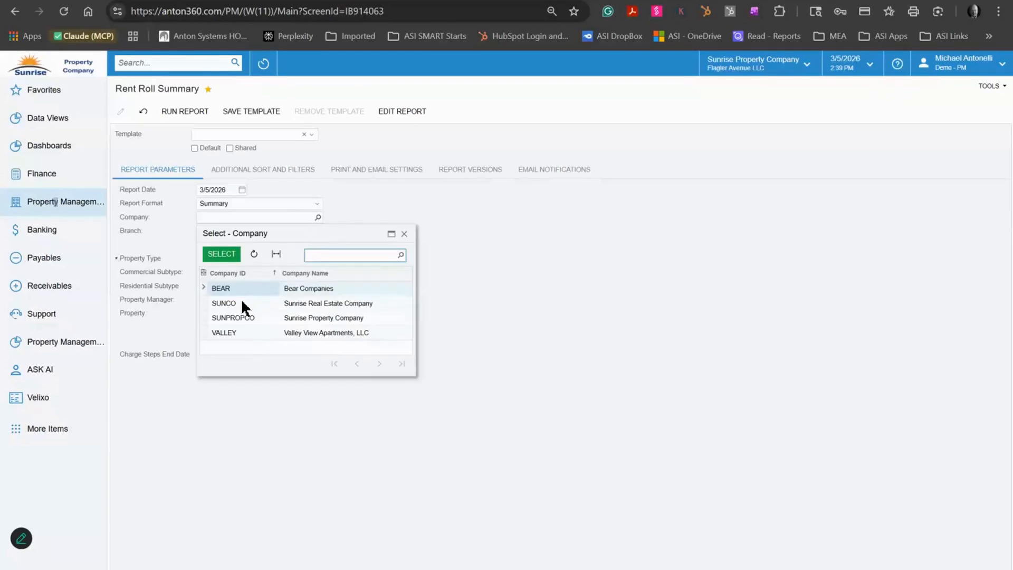
pyautogui.click(238, 300)
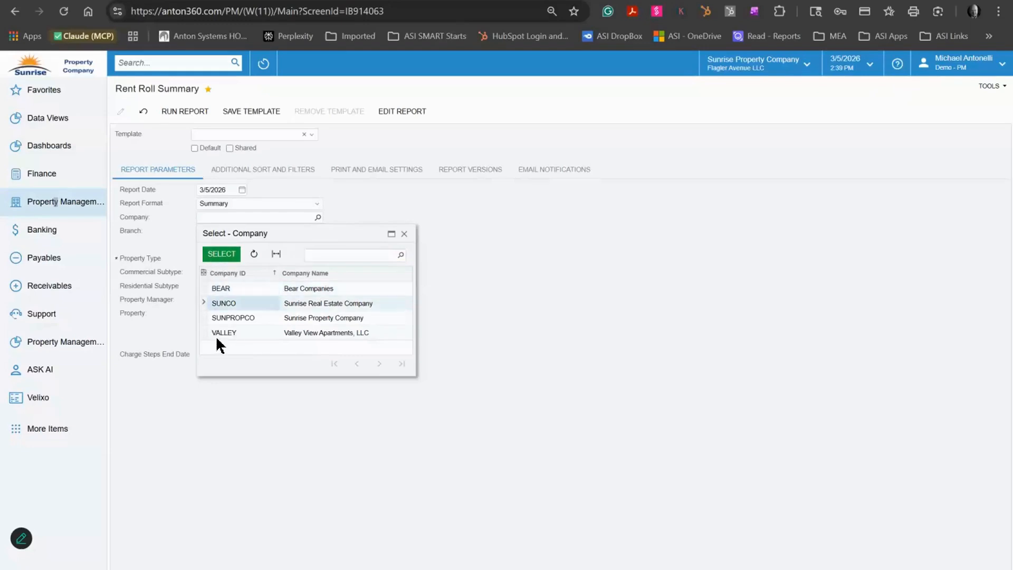
pyautogui.click(226, 287)
pyautogui.click(227, 255)
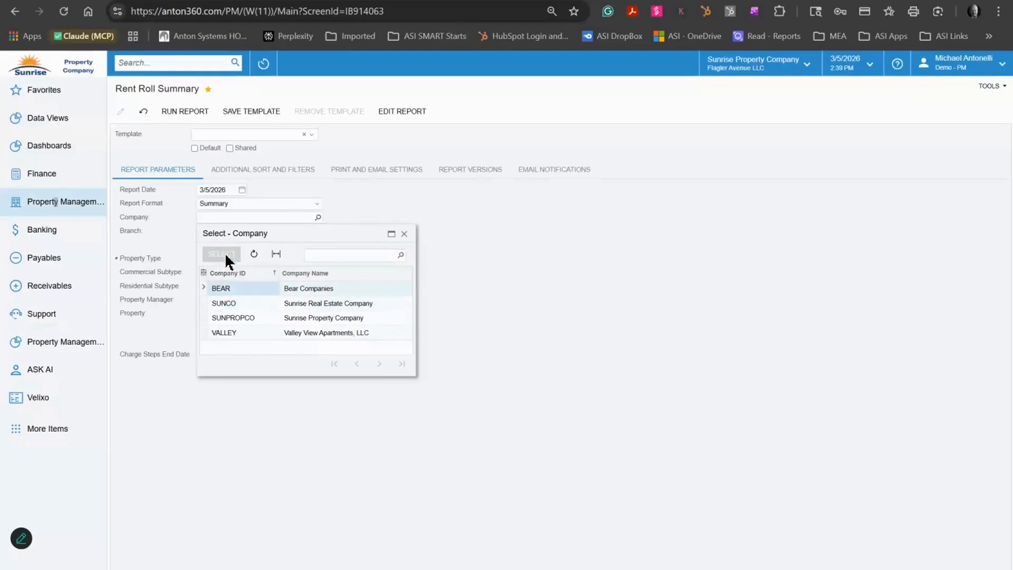
pyautogui.click(170, 110)
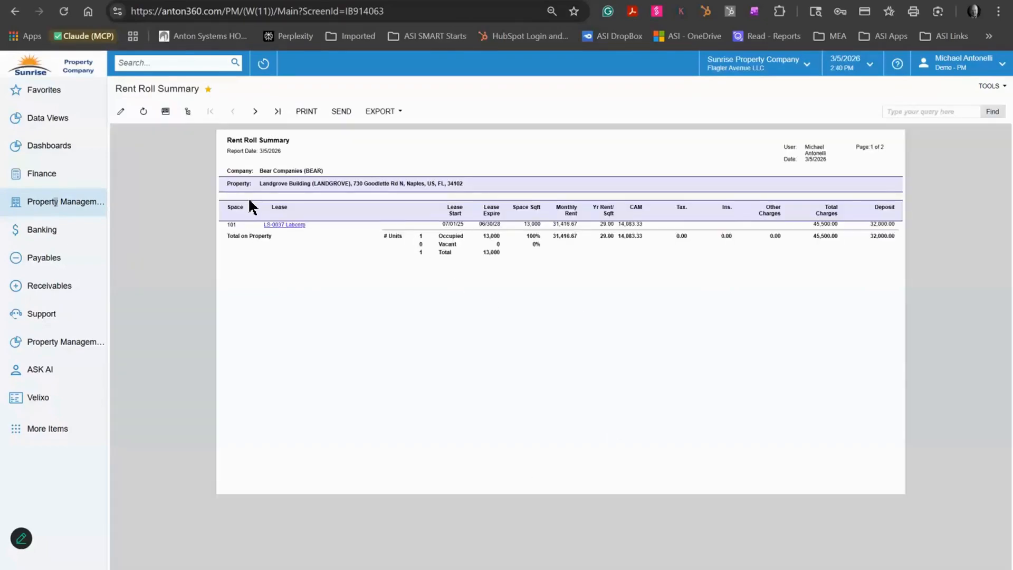
pyautogui.click(285, 226)
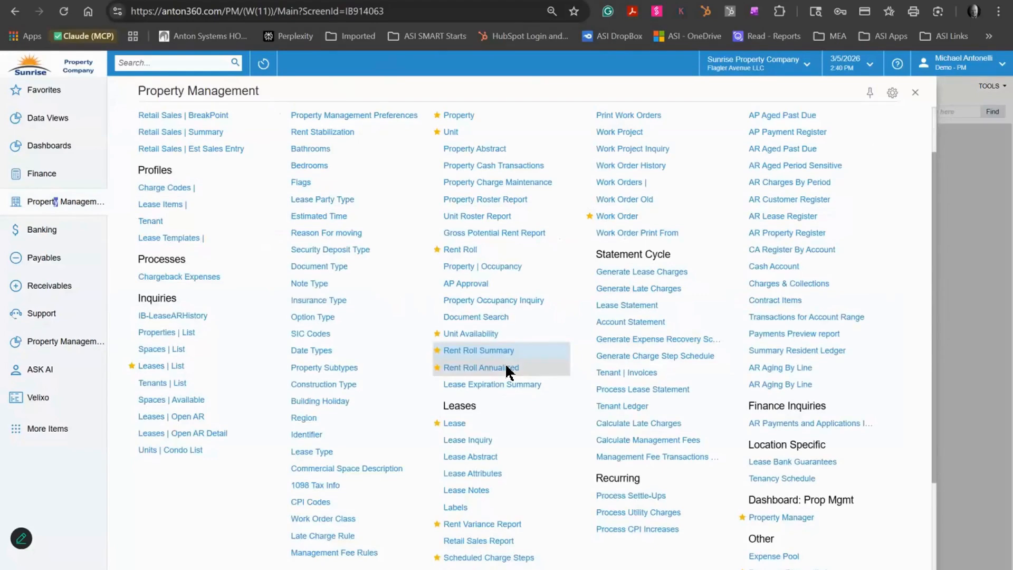
# - Run the Rent Roll Annualized report for commercial properties from 1/1/2026 and go to its last page
pyautogui.click(470, 346)
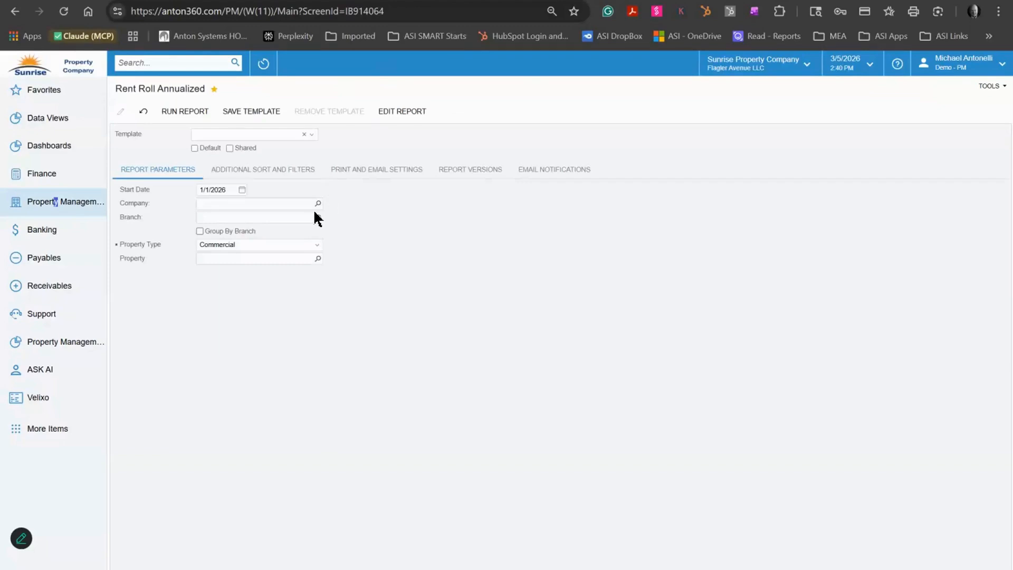
pyautogui.click(318, 203)
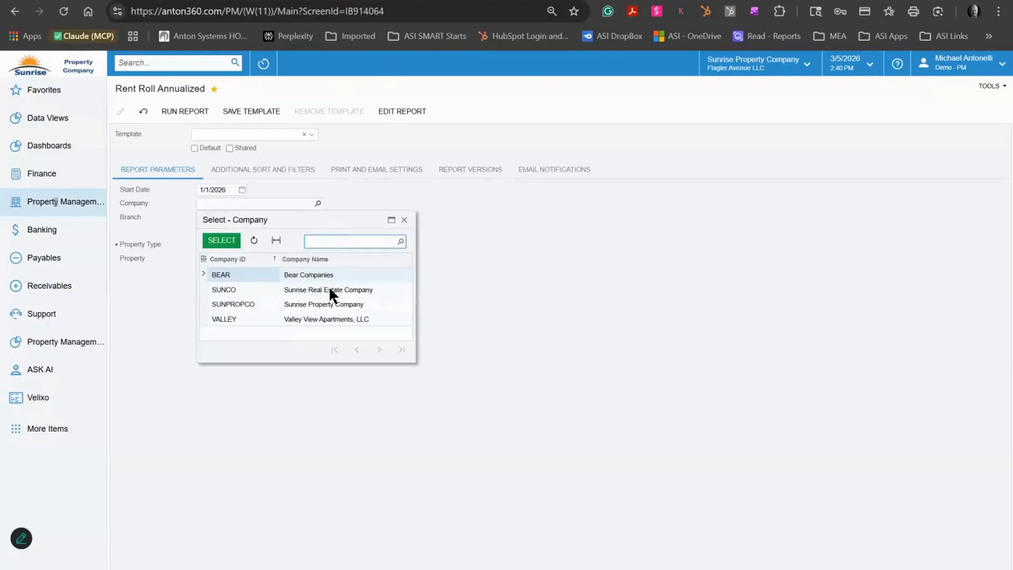
pyautogui.click(329, 289)
pyautogui.click(178, 112)
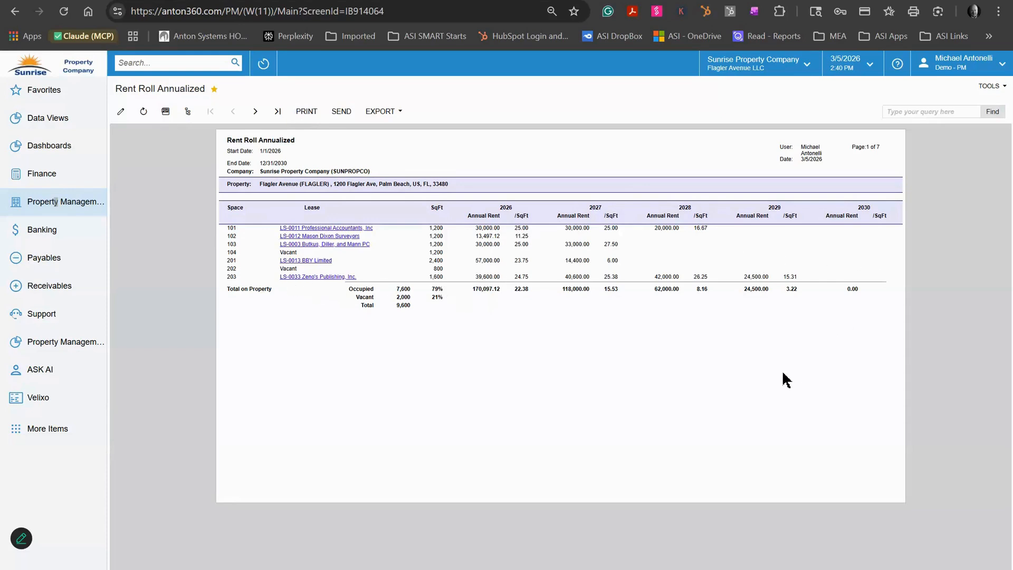
pyautogui.click(283, 117)
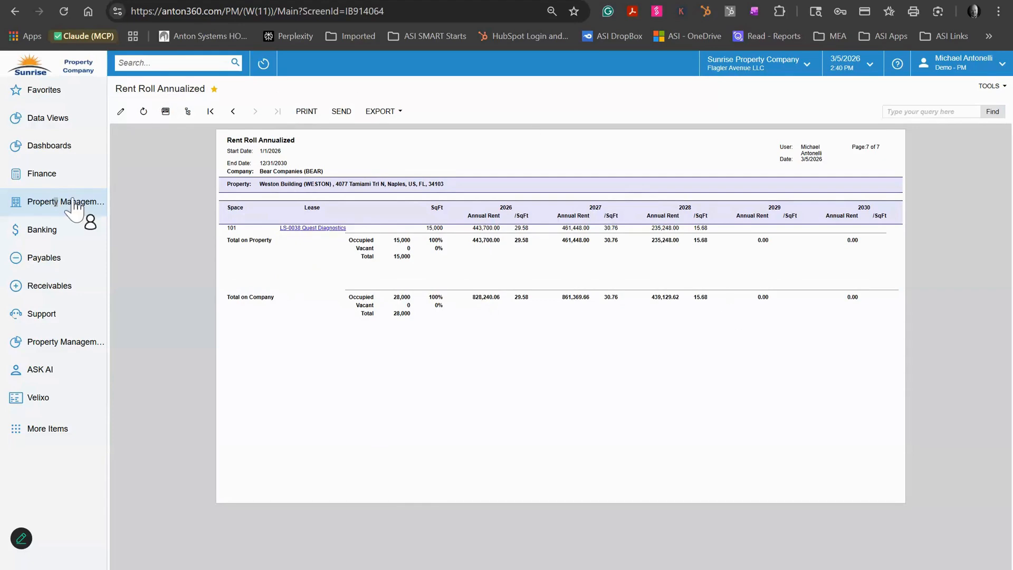
# - Open the Leases | Expiring inquiry to view the lease end dates for property FLAGLER
pyautogui.click(72, 201)
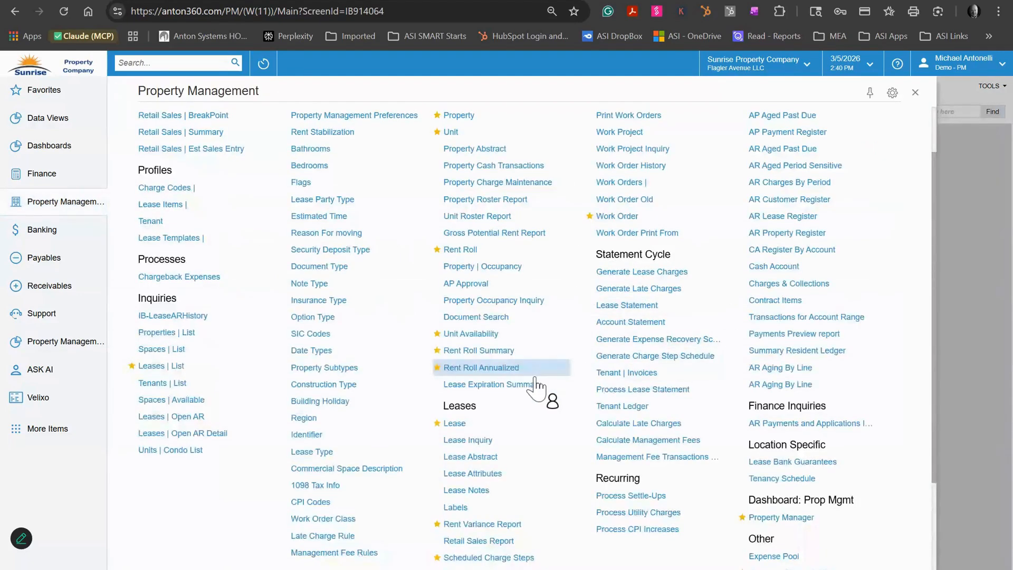
pyautogui.scroll(-1, 538, 398)
pyautogui.moveTo(550, 358)
pyautogui.scroll(-1, 550, 385)
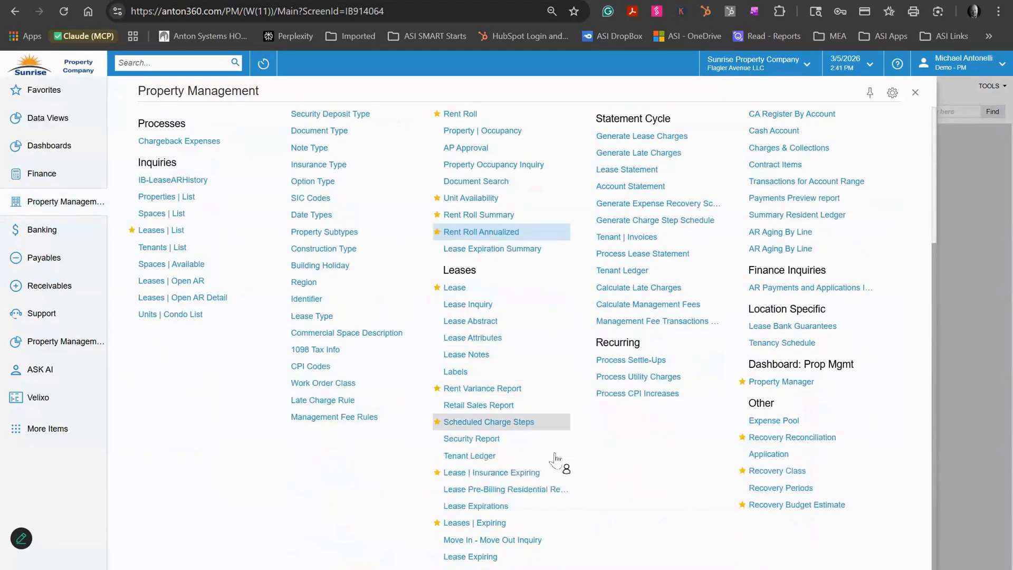
pyautogui.click(494, 524)
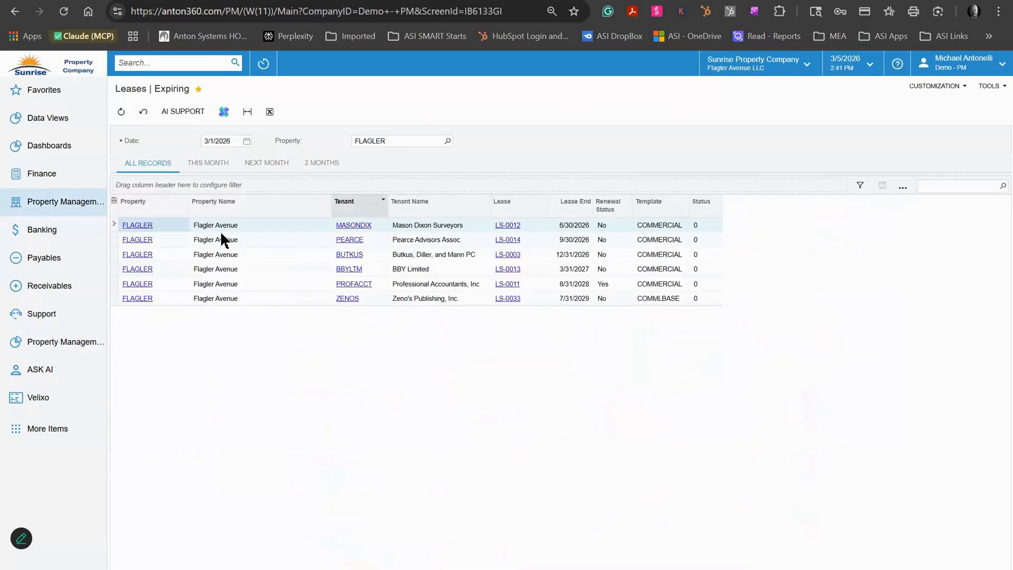
# - Open the property record for FLAGLER from the expiring leases list and close it again
pyautogui.click(141, 224)
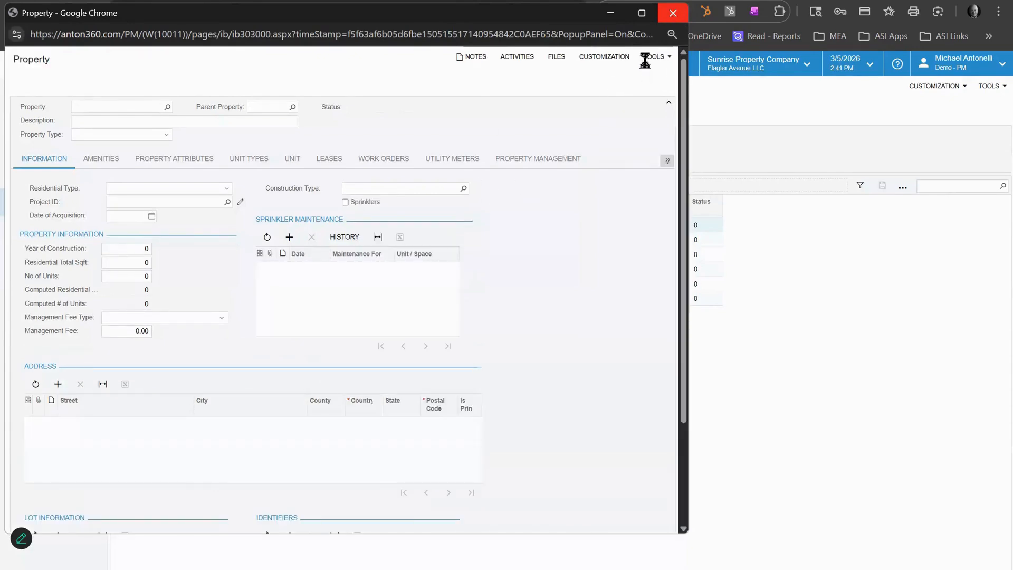
pyautogui.click(673, 13)
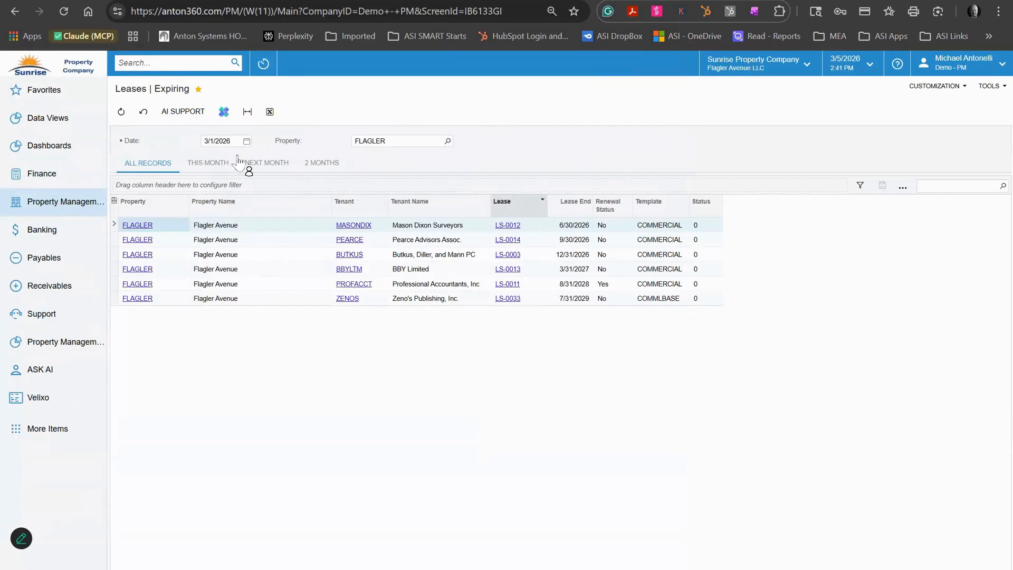
# - Open work project WP-0001 from the Work Project list and show its work orders
pyautogui.click(63, 206)
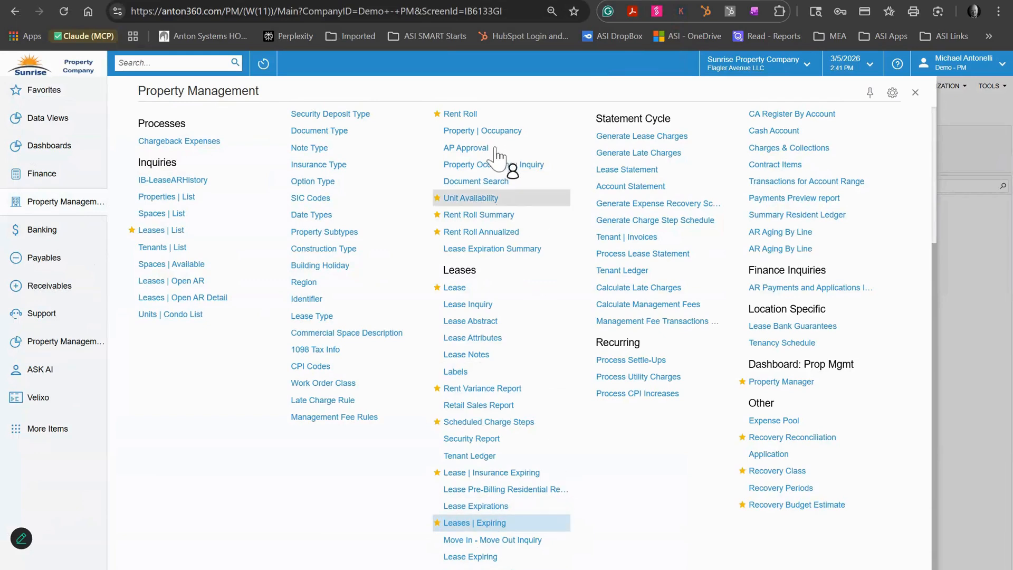
pyautogui.scroll(-1, 604, 516)
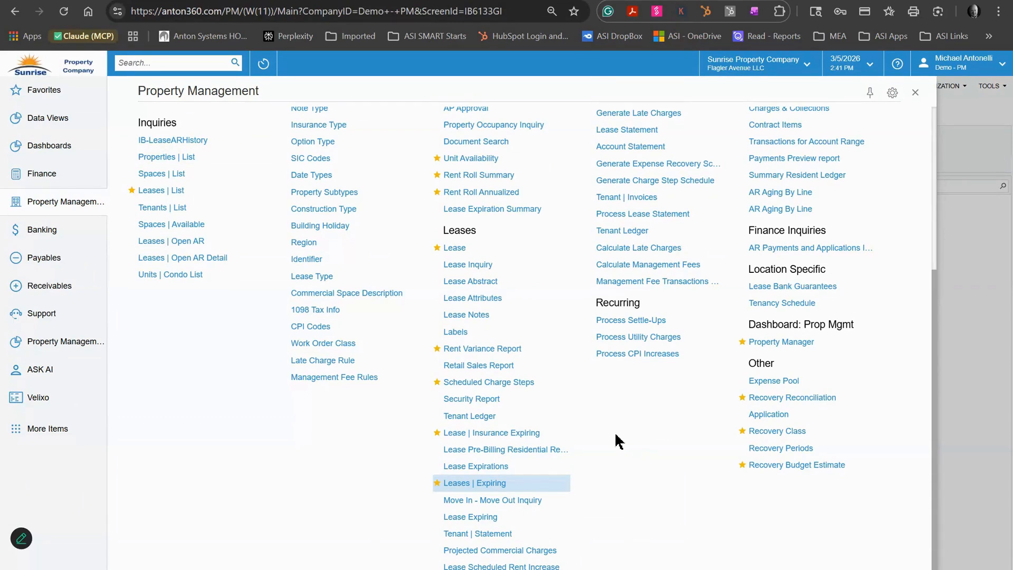
pyautogui.scroll(5, 619, 442)
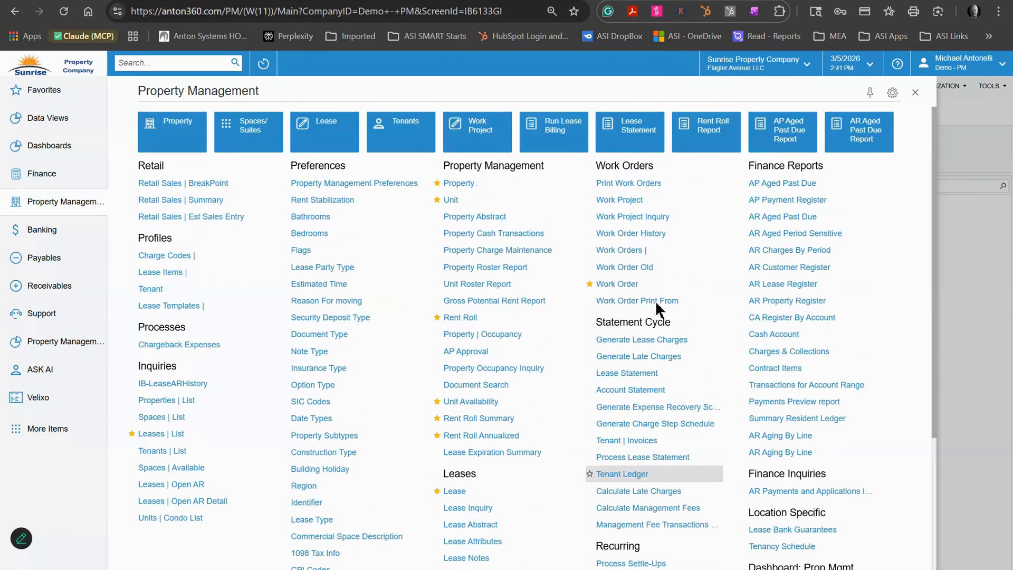
pyautogui.click(625, 204)
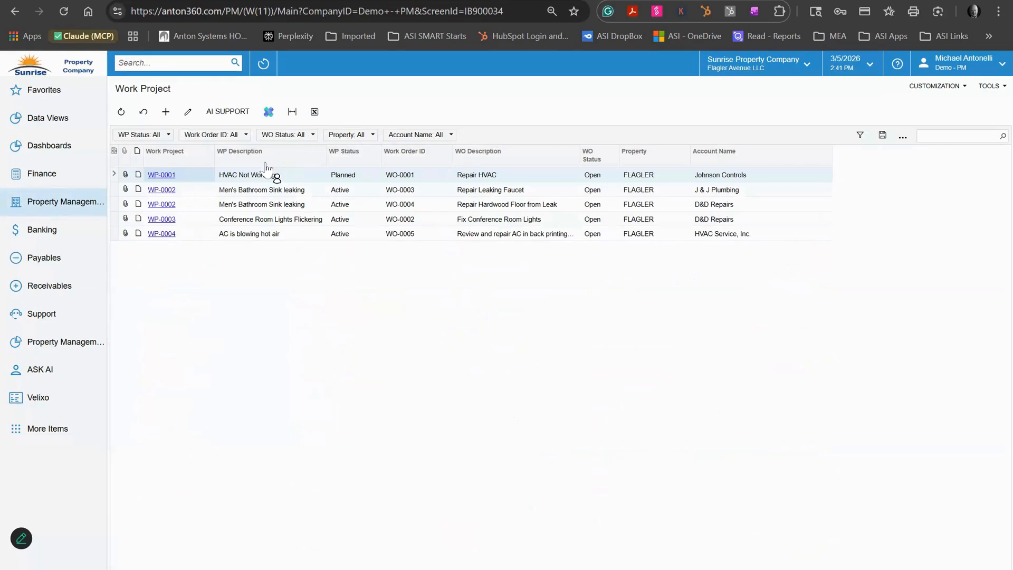
pyautogui.click(164, 174)
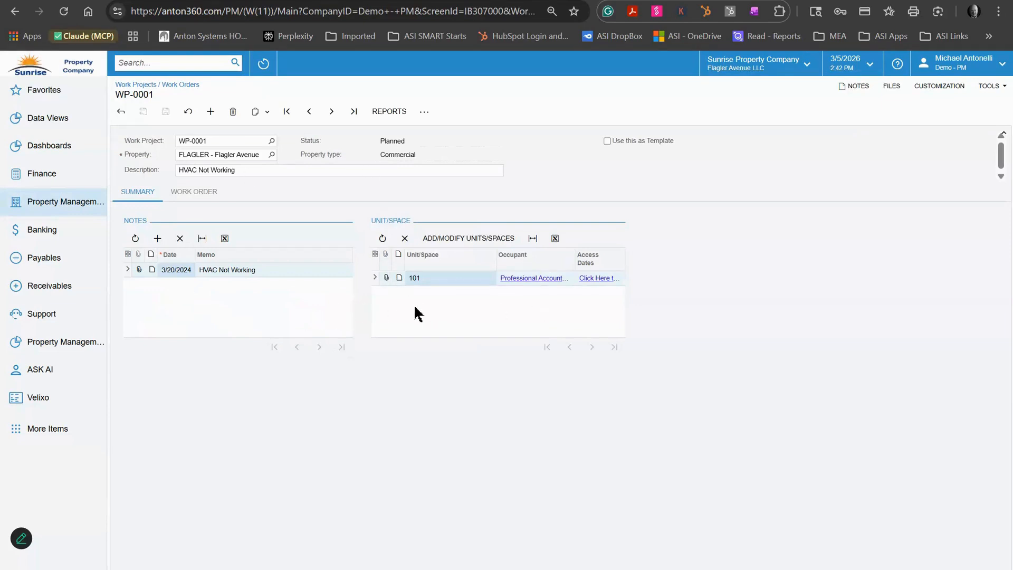
pyautogui.click(194, 192)
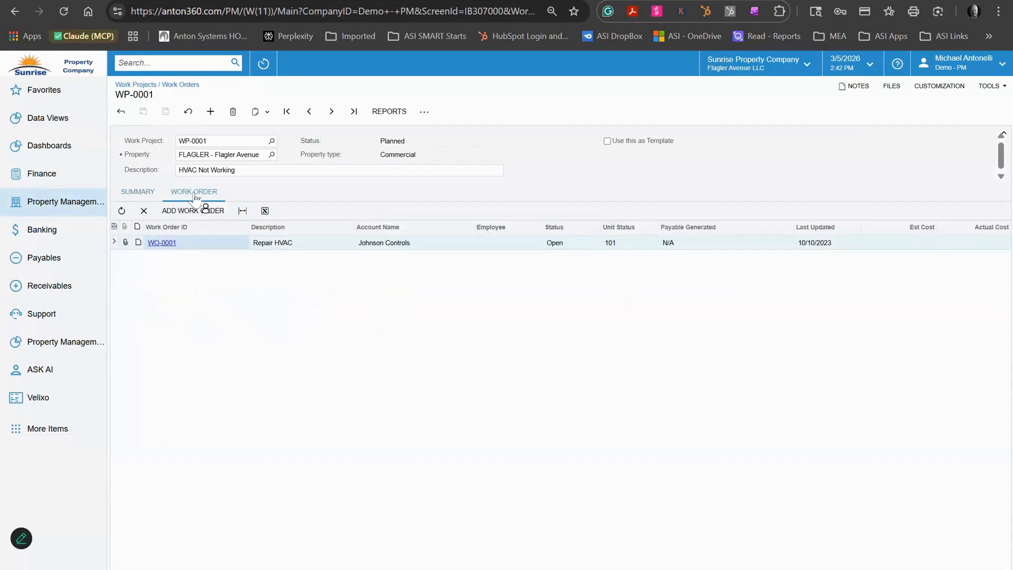
# - Open work order WO-0001, view its printed work order report, and close both windows
pyautogui.click(163, 244)
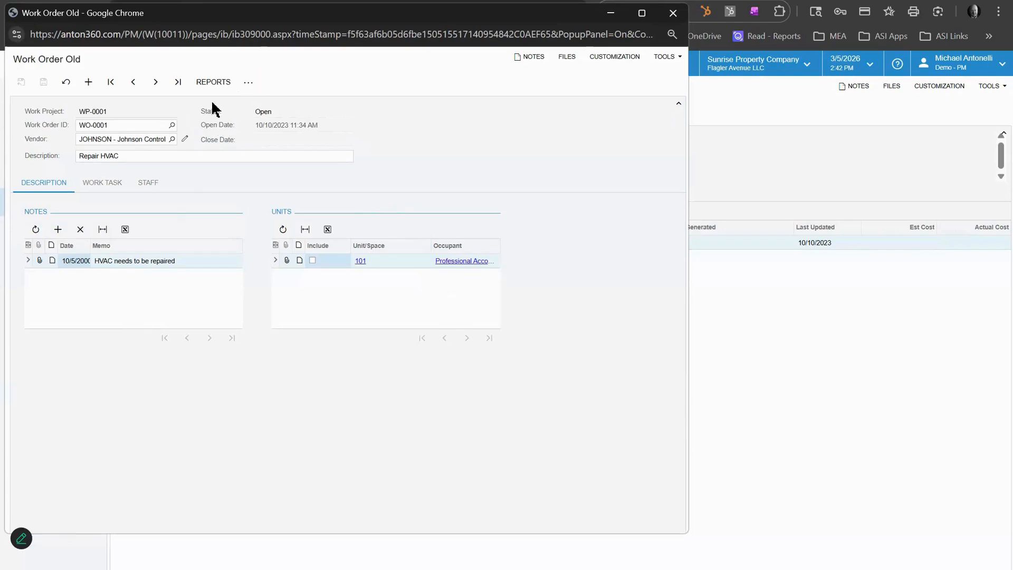
pyautogui.click(225, 84)
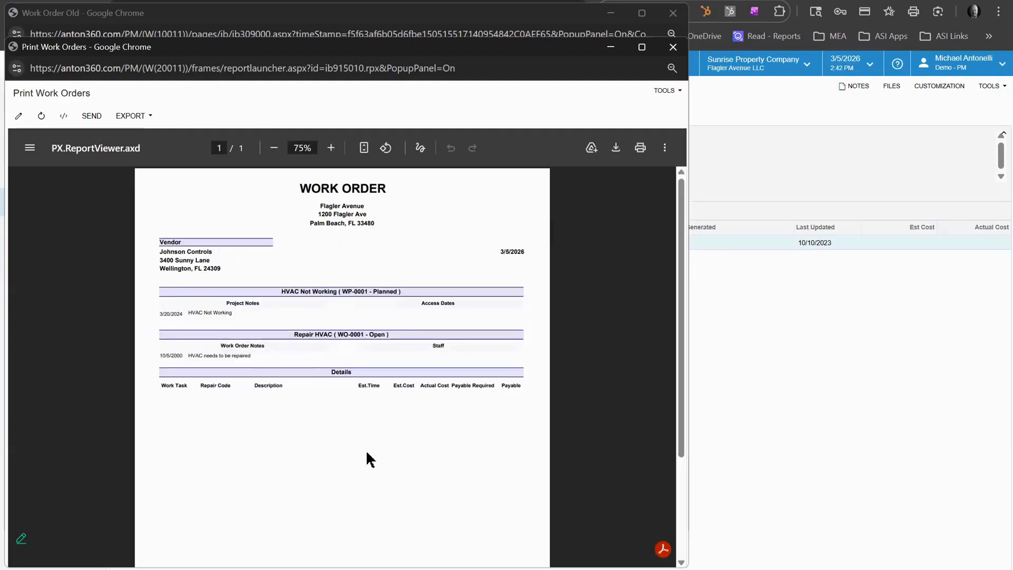
pyautogui.scroll(-3, 371, 459)
pyautogui.scroll(3, 371, 459)
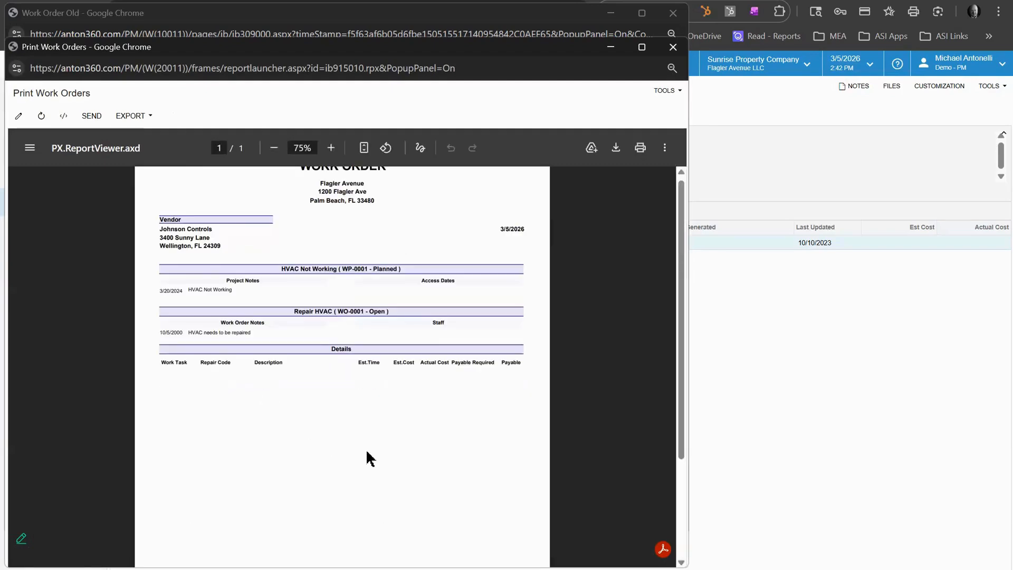
pyautogui.click(672, 52)
pyautogui.click(673, 13)
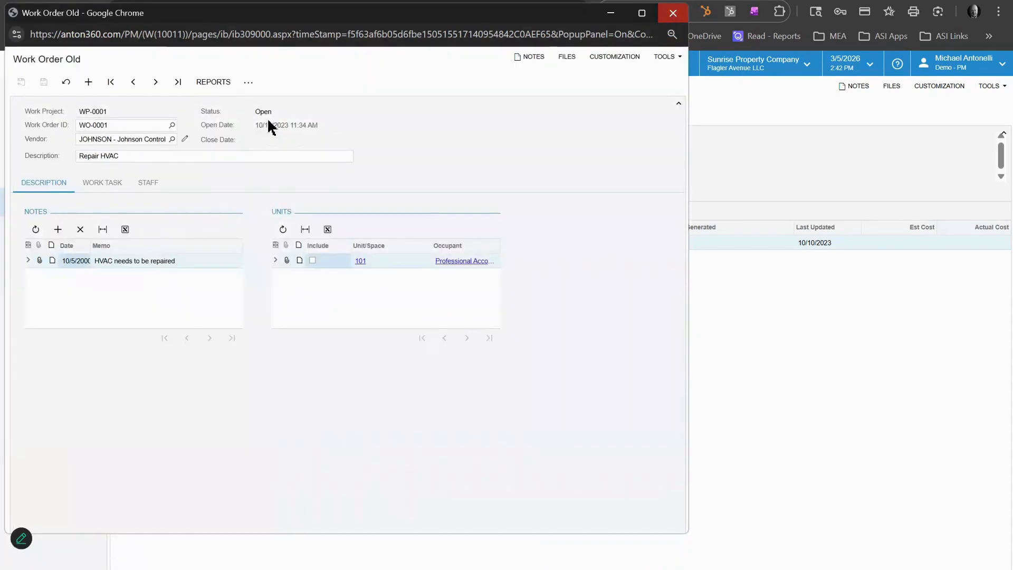
# - Run the Rent Roll Summary report for the company Sunrise Property Company (SUNPROPCO) and go to its last page
pyautogui.click(53, 202)
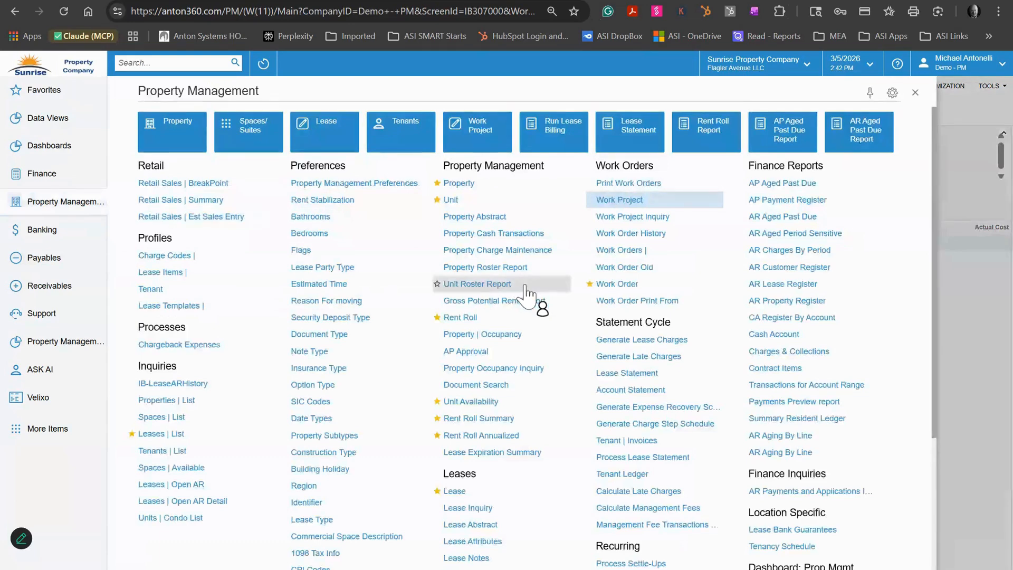
pyautogui.scroll(-1, 527, 294)
pyautogui.scroll(-3, 527, 294)
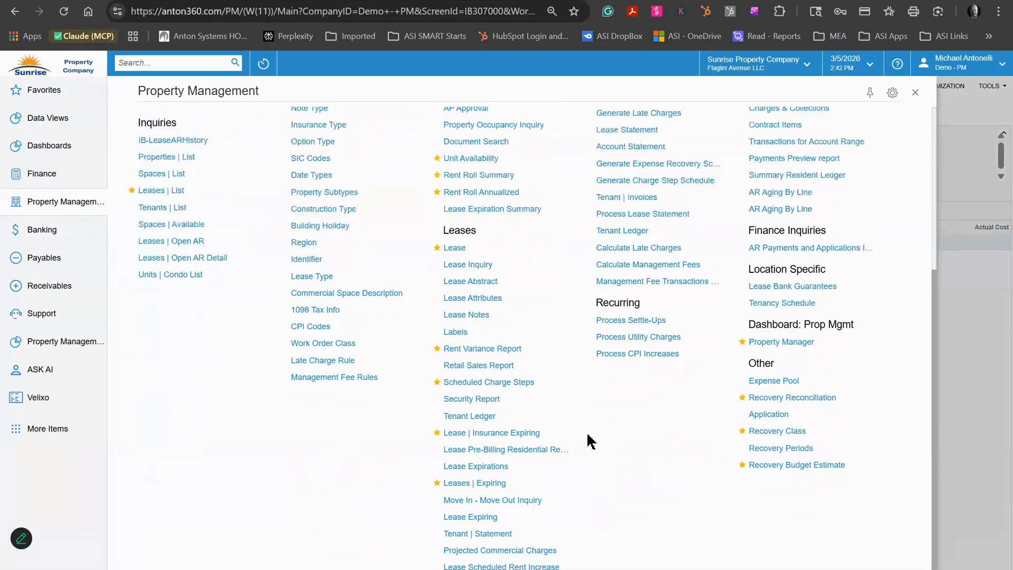
pyautogui.scroll(3, 589, 441)
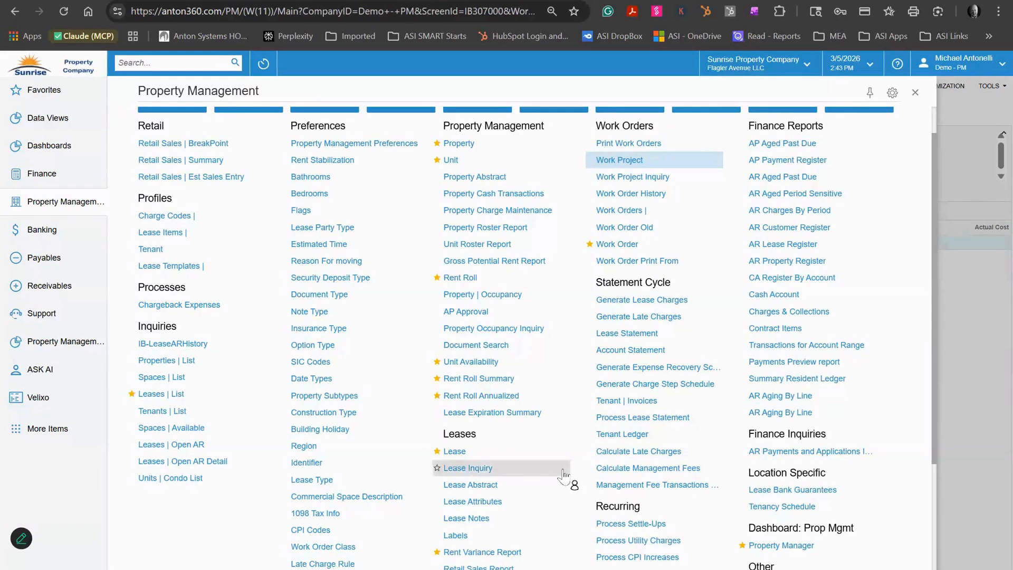
pyautogui.moveTo(563, 451)
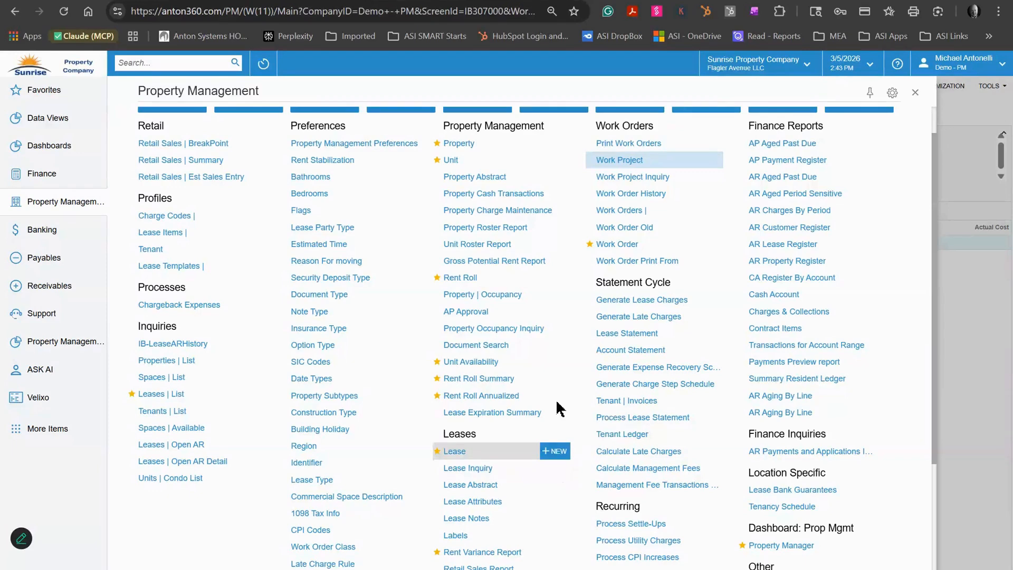
pyautogui.click(488, 379)
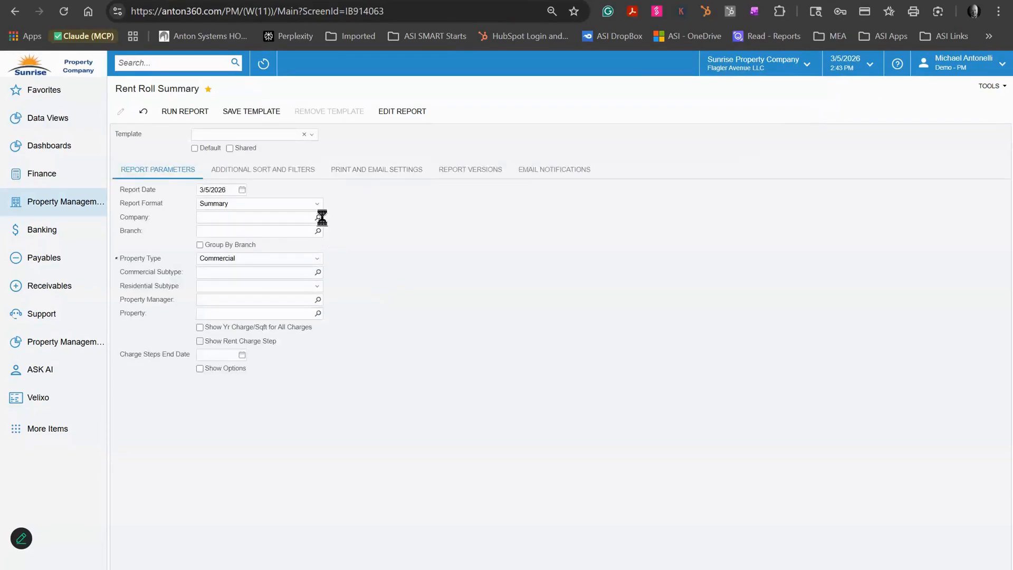
pyautogui.click(318, 218)
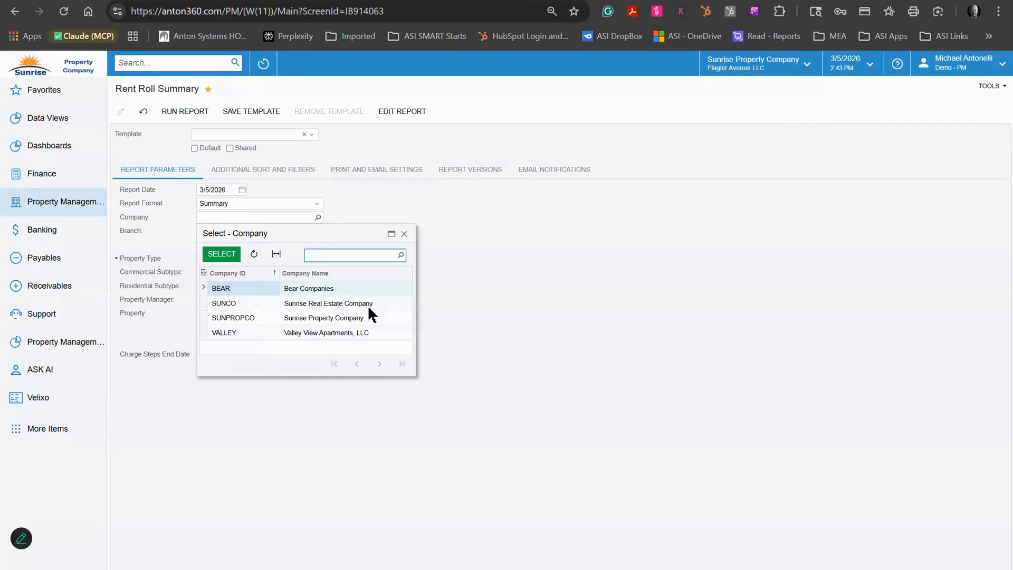
pyautogui.click(297, 318)
pyautogui.click(218, 256)
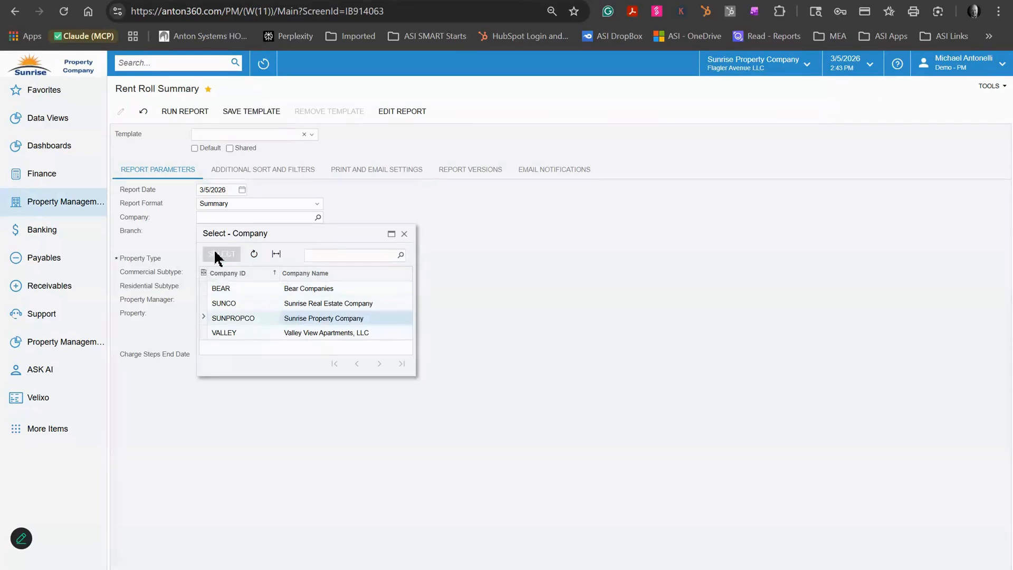
pyautogui.click(186, 111)
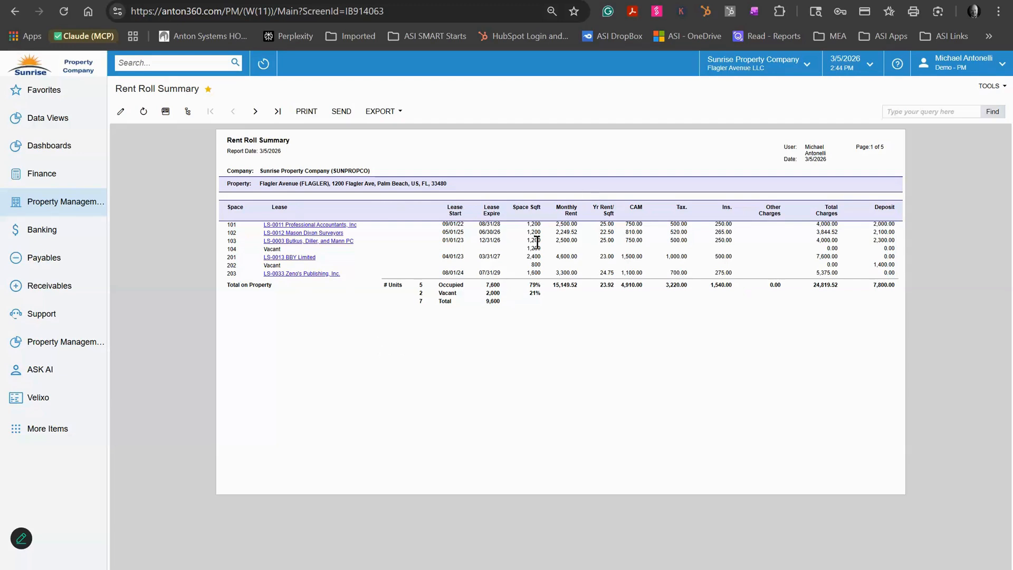
pyautogui.click(285, 116)
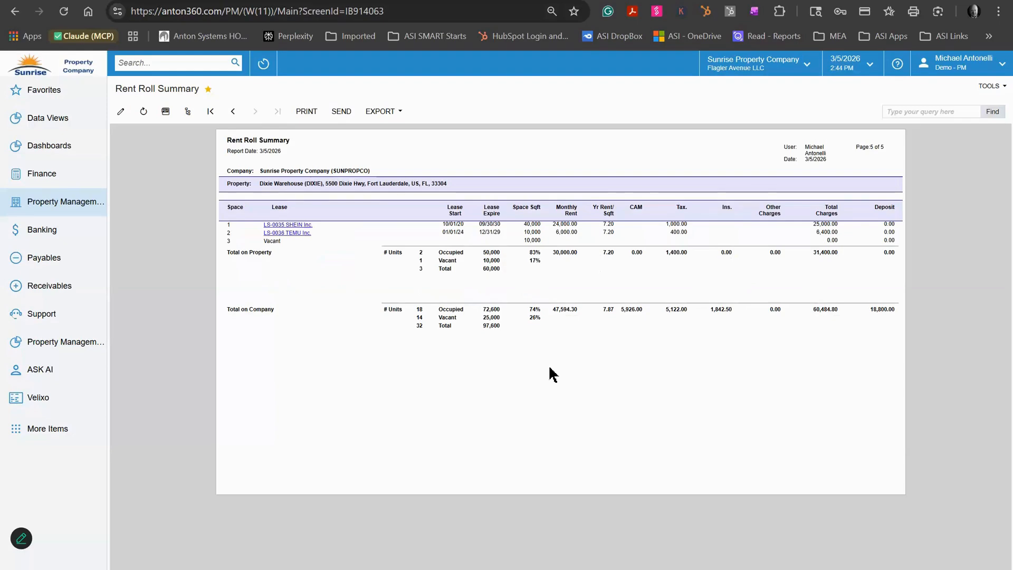
pyautogui.click(80, 207)
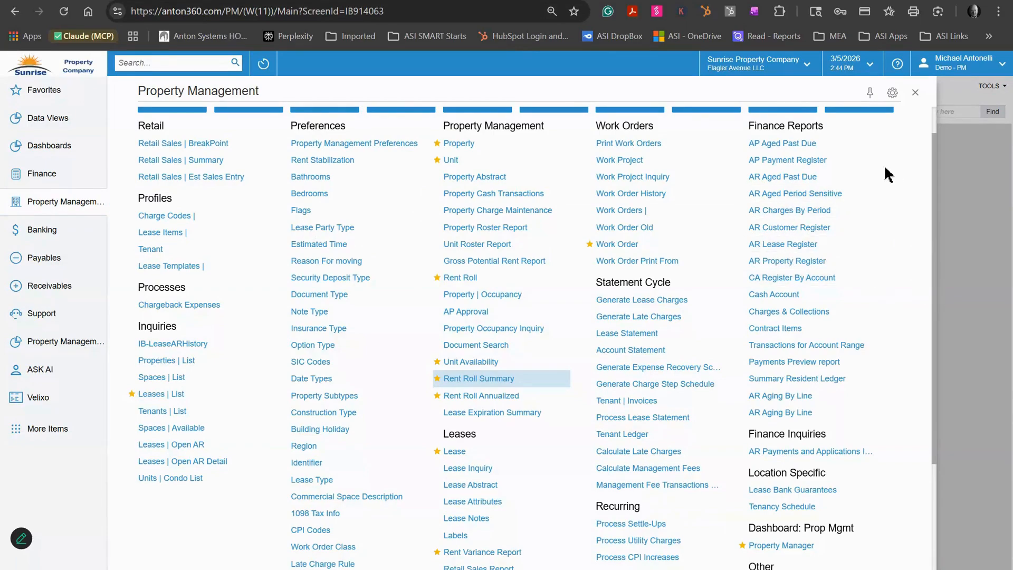
pyautogui.scroll(-3, 888, 175)
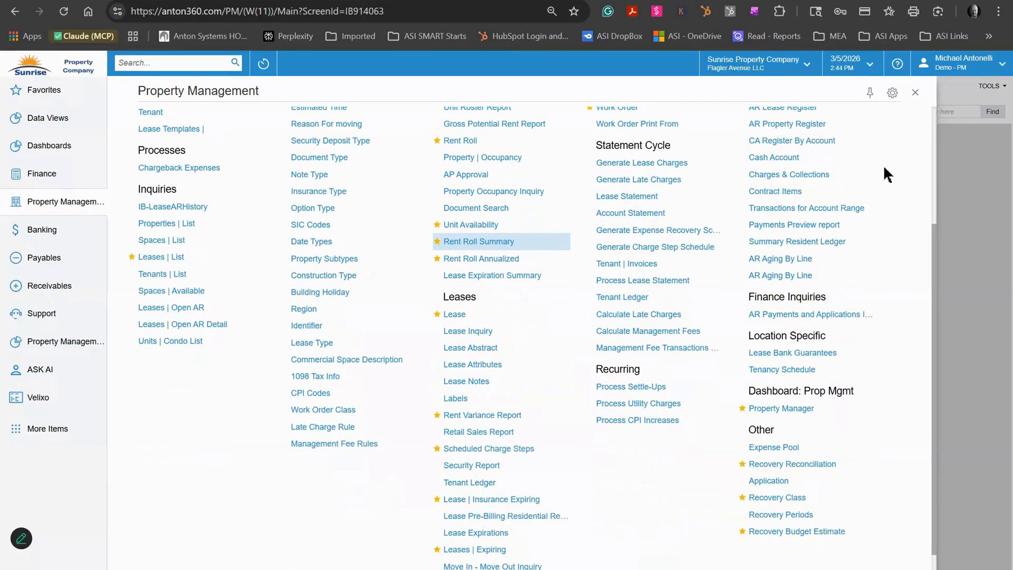
pyautogui.scroll(-2, 885, 169)
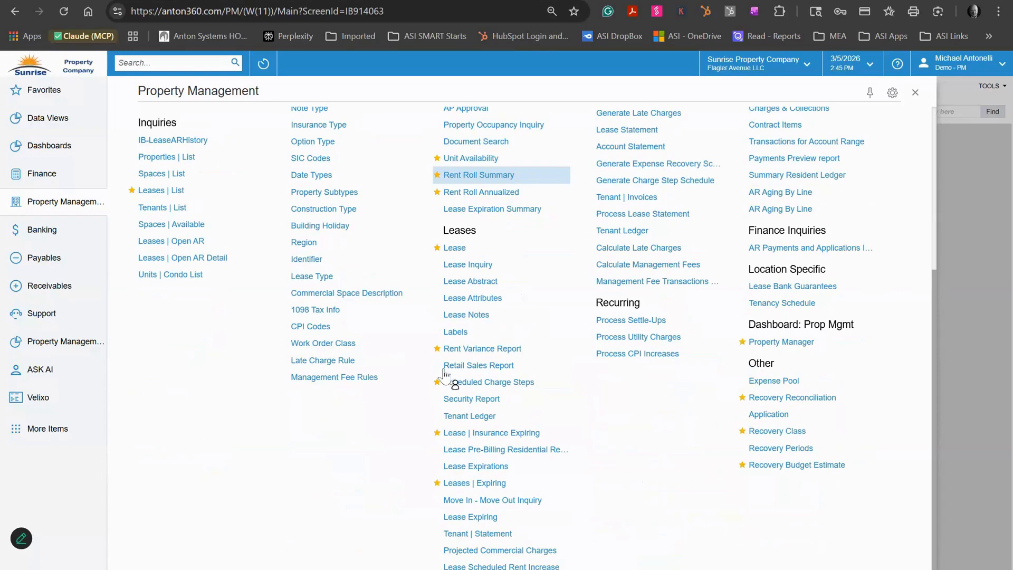
pyautogui.scroll(5, 554, 317)
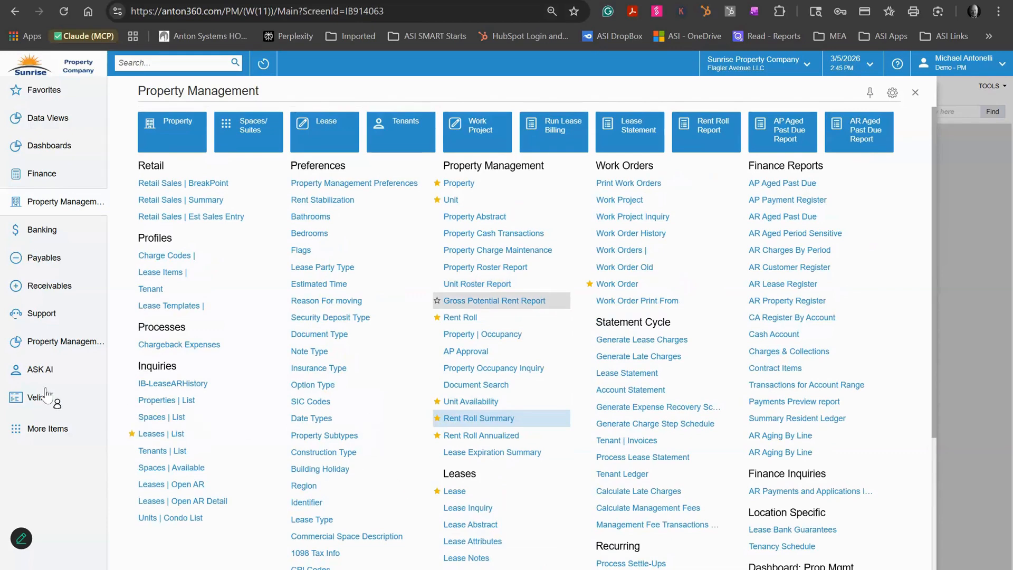
# - Open the Master GI (Lease) inquiry from the ASK AI workspace and look across all its columns
pyautogui.click(38, 372)
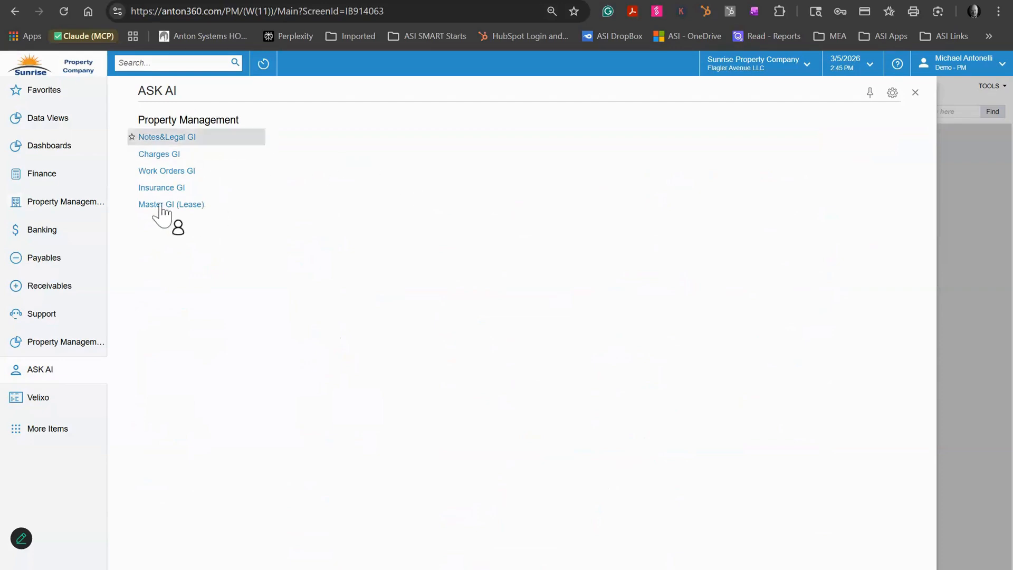
pyautogui.click(153, 204)
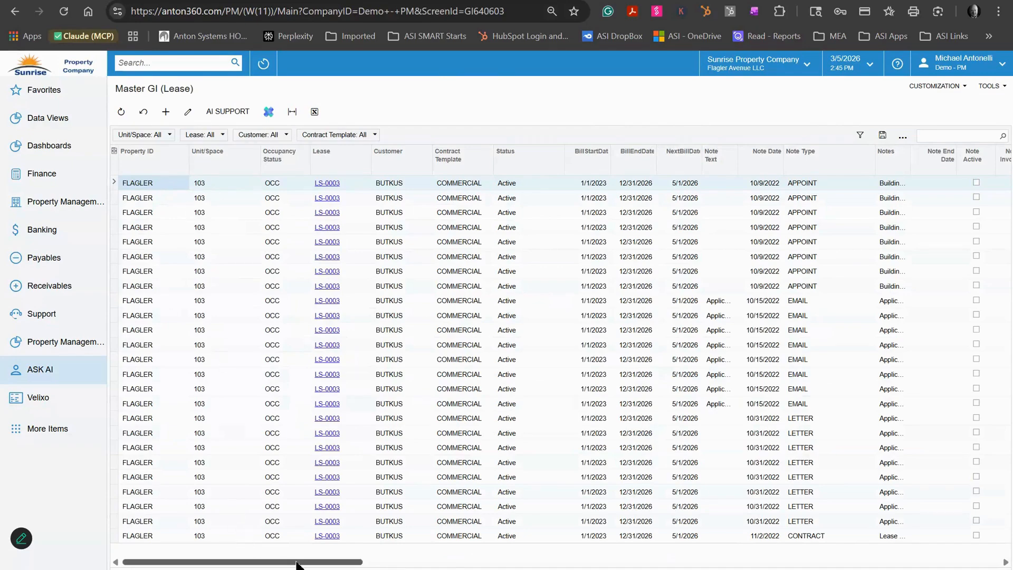
pyautogui.moveTo(296, 564); pyautogui.dragTo(755, 564)
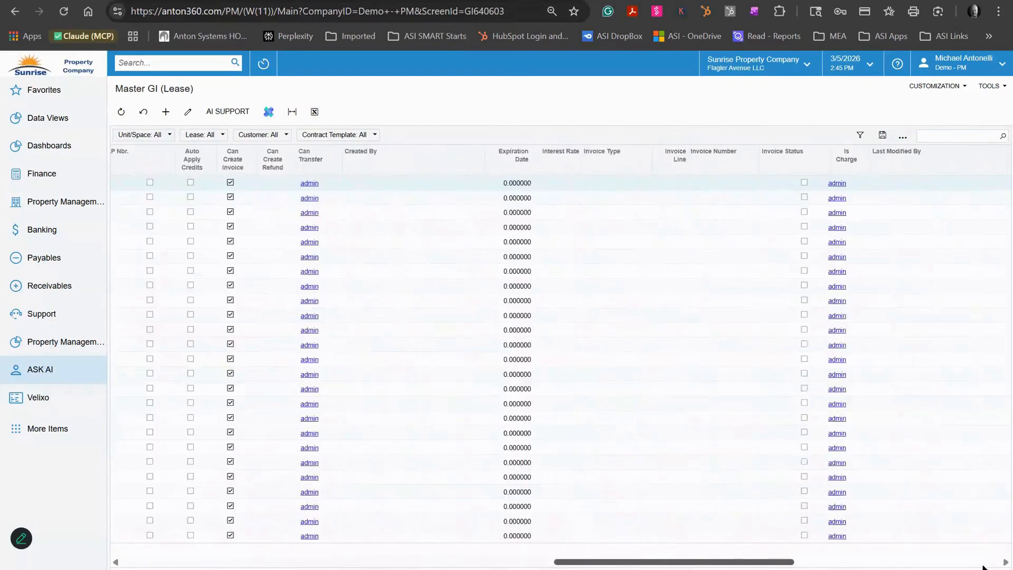
pyautogui.moveTo(982, 567); pyautogui.dragTo(253, 564)
# - Review the inquiries in the ASK AI workspace and reopen Master GI (Lease)
pyautogui.click(40, 370)
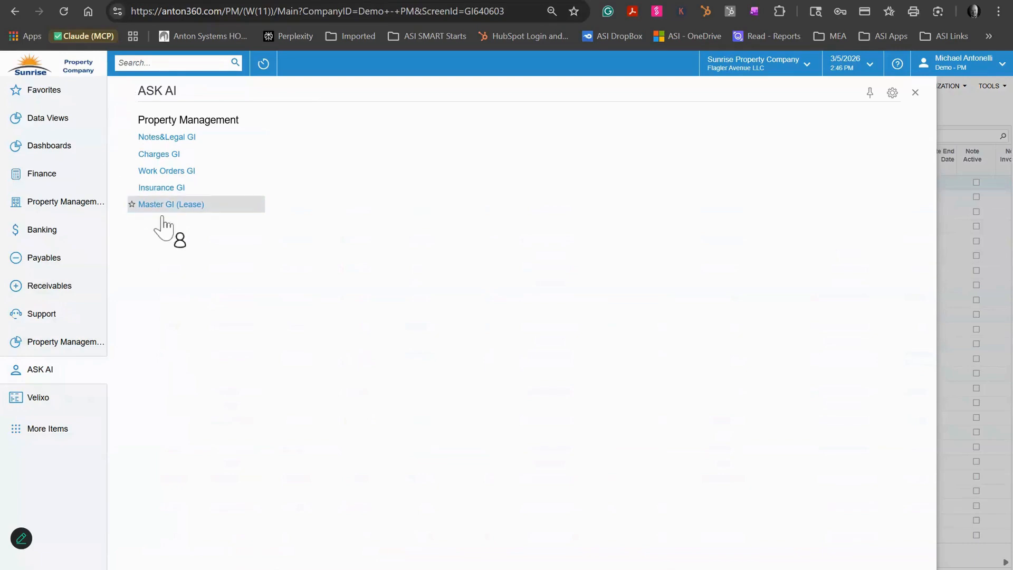
pyautogui.click(193, 209)
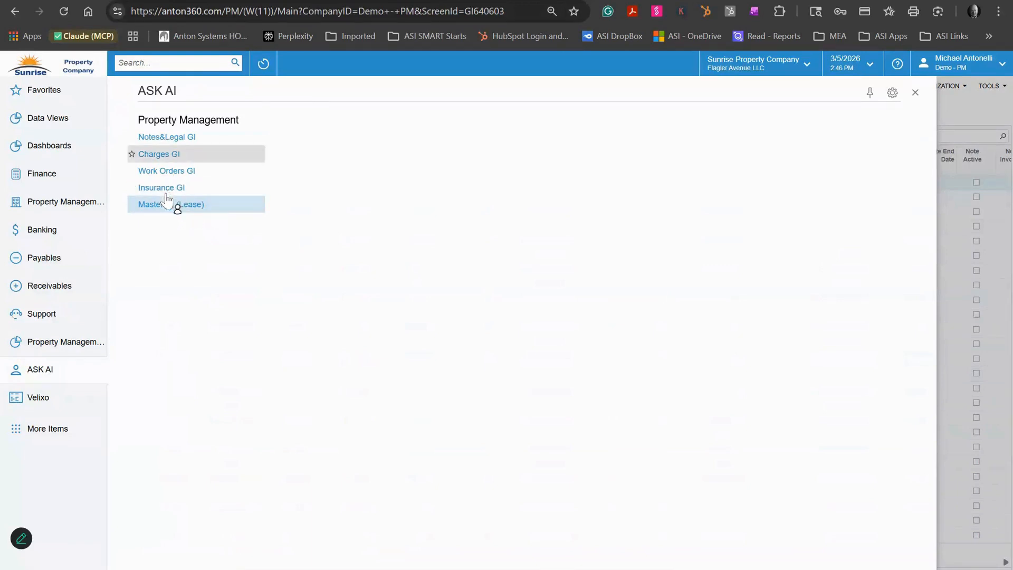
pyautogui.click(167, 209)
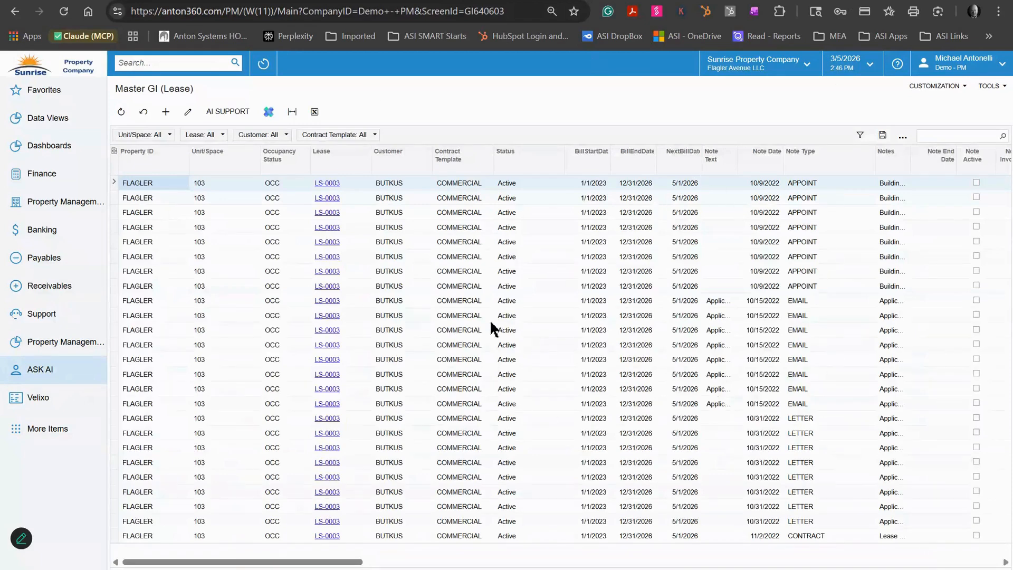
# - Enter the AI Support request "Calculate the average rent for leases over 2000 sq ft" for the Master GI (Lease) inquiry
pyautogui.click(226, 112)
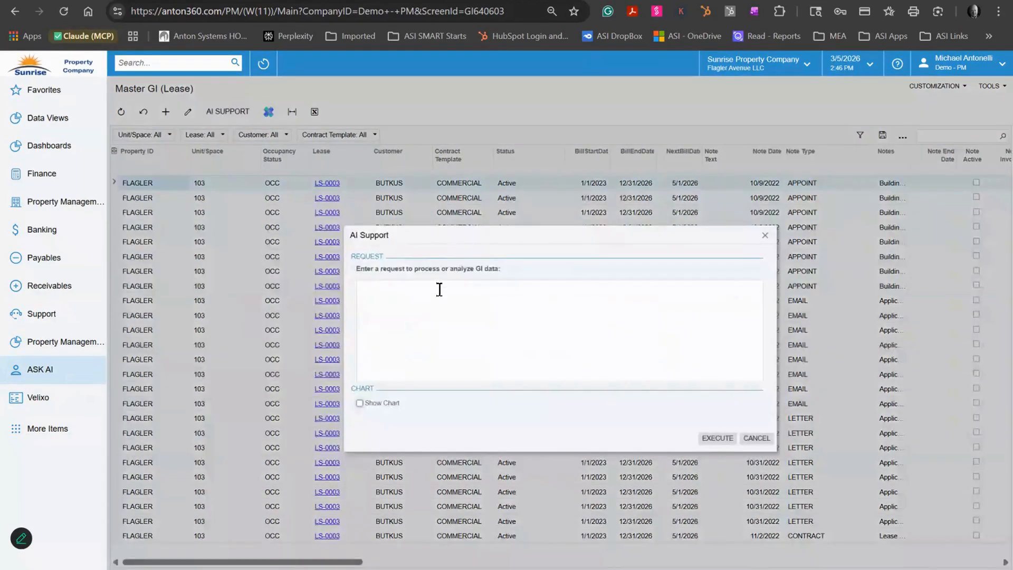
pyautogui.click(416, 290)
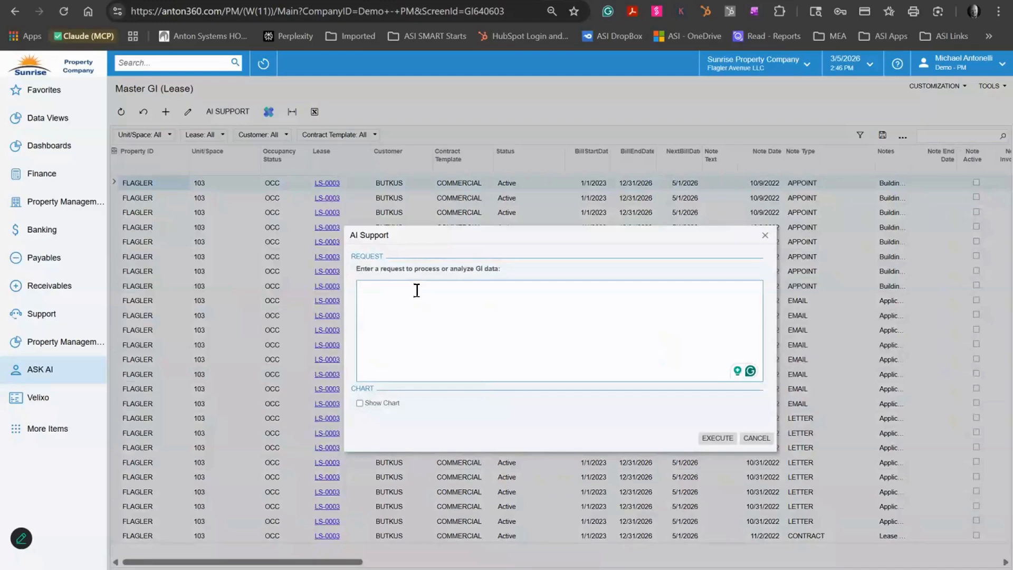
pyautogui.write('What')
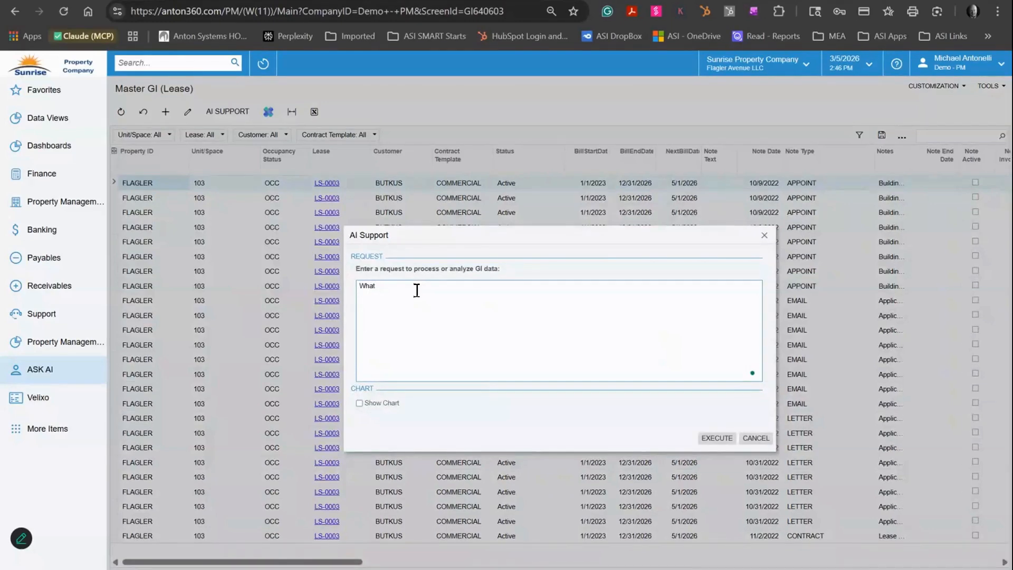
pyautogui.press('BackSpace')
pyautogui.press('BackSpace')
pyautogui.press('BackSpace')
pyautogui.press('BackSpace')
pyautogui.press('BackSpace')
pyautogui.write('Calculate')
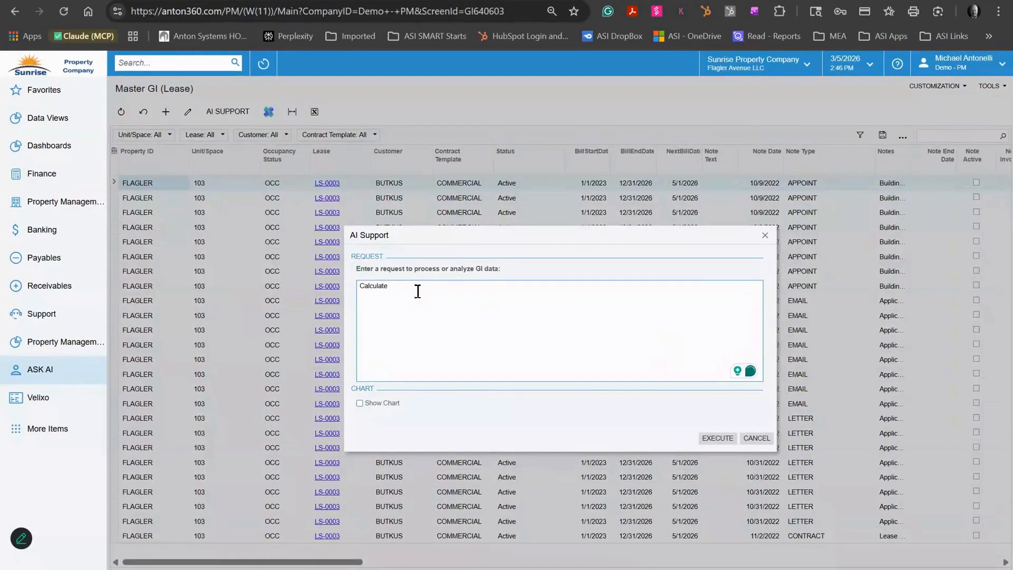
pyautogui.press('BackSpace')
pyautogui.press('BackSpace')
pyautogui.press('BackSpace')
pyautogui.press('BackSpace')
pyautogui.press('BackSpace')
pyautogui.write('culate the avergare rent for leas')
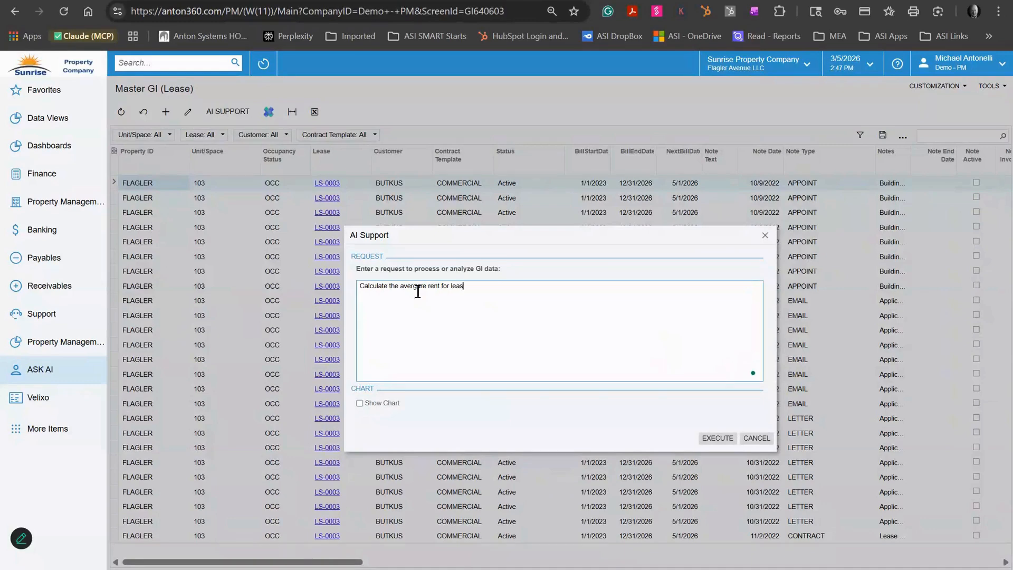
pyautogui.write('es over 2000 sq ft')
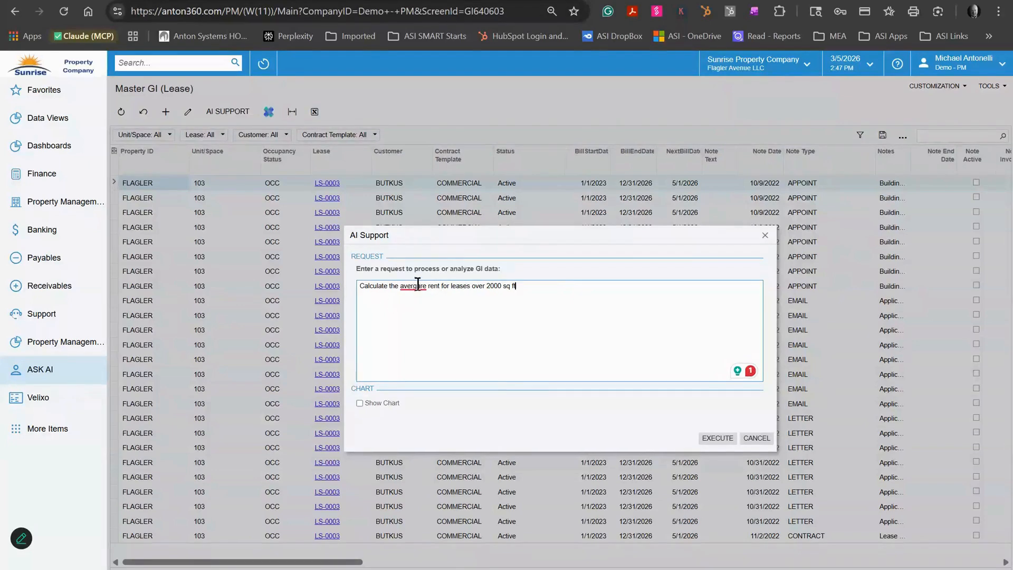
# - Try to execute the average rent request on the lease data and dismiss the resulting notification
pyautogui.moveTo(414, 286)
pyautogui.click(425, 314)
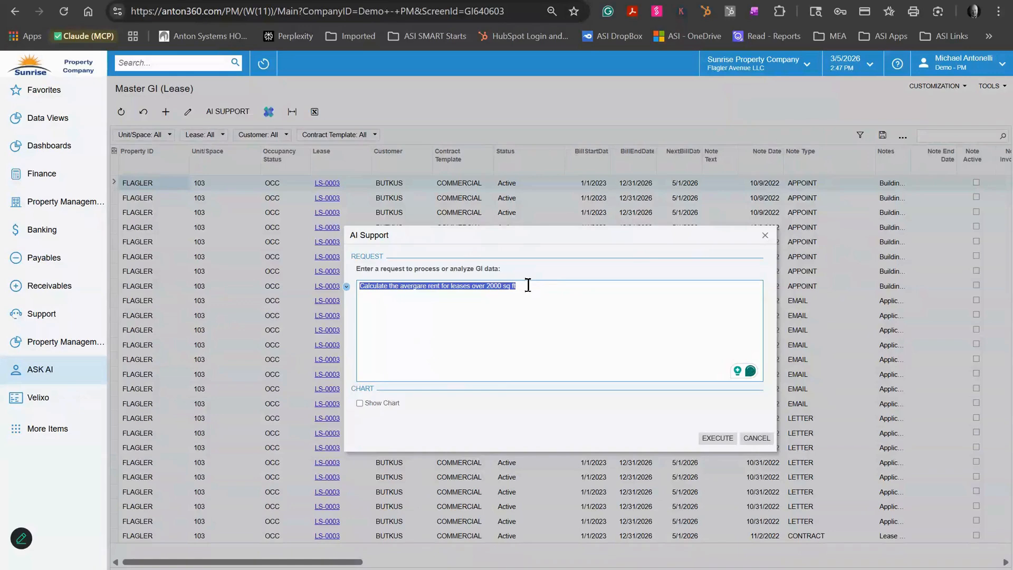
pyautogui.click(527, 284)
pyautogui.click(718, 439)
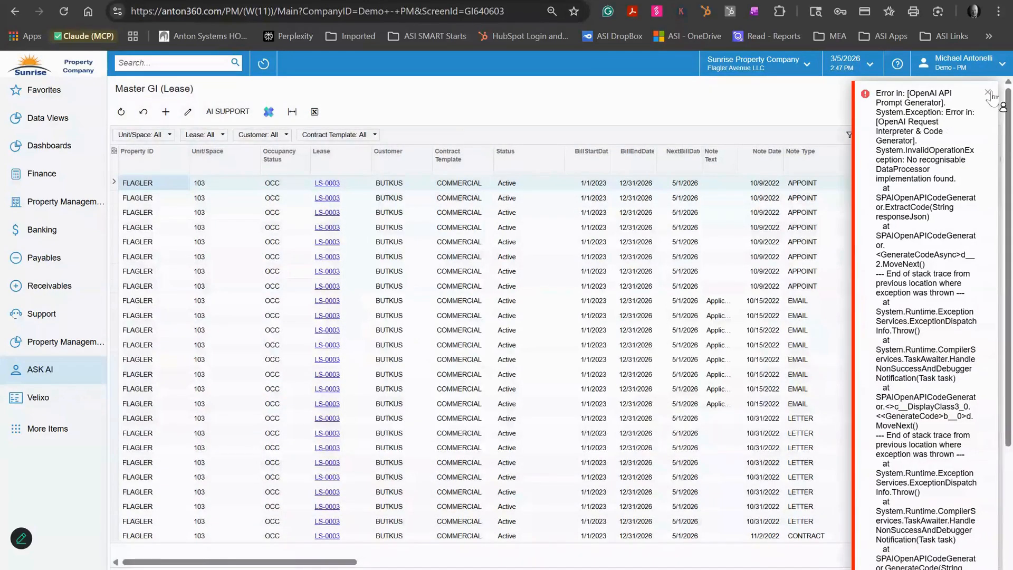
pyautogui.click(988, 93)
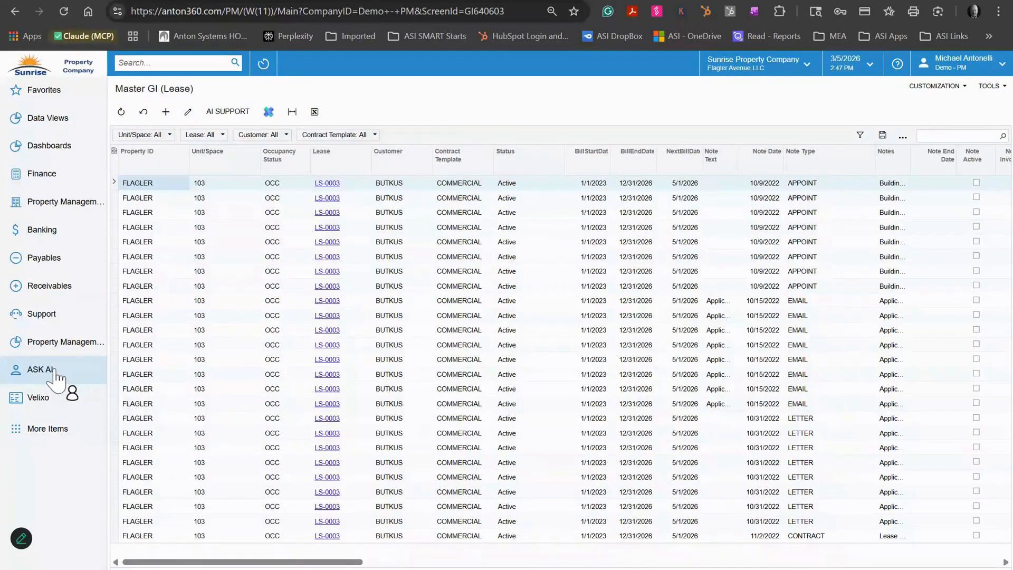
# - Open Work Orders GI from the ASK AI workspace and execute the AI Support request "a list of workorders that have a roof issue"
pyautogui.click(41, 372)
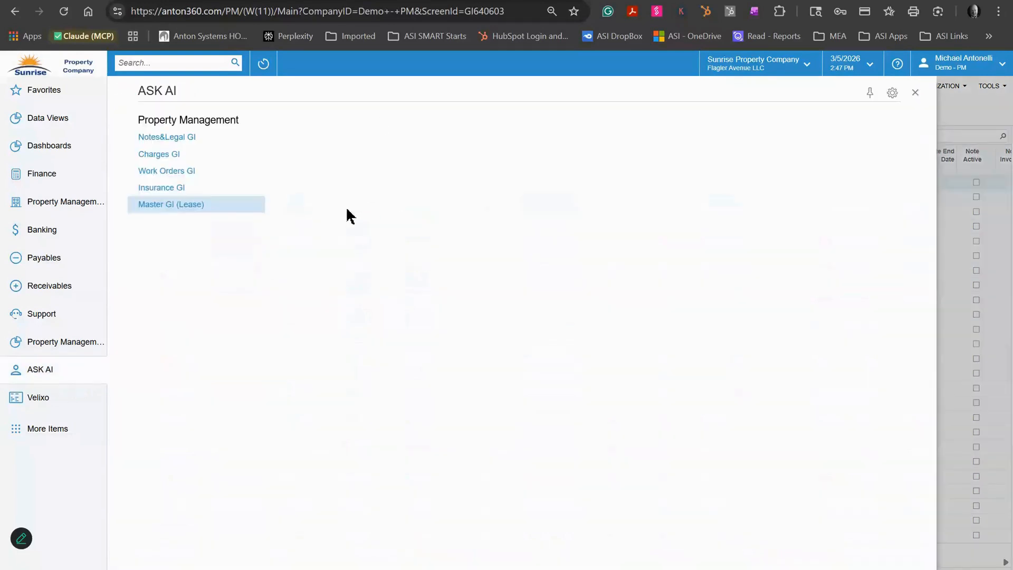
pyautogui.click(184, 172)
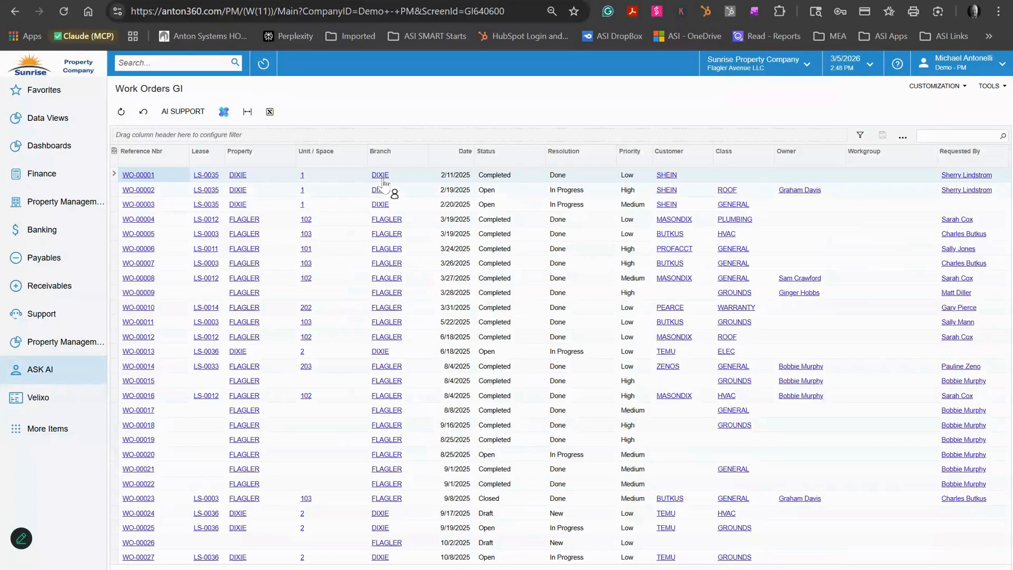
pyautogui.click(192, 108)
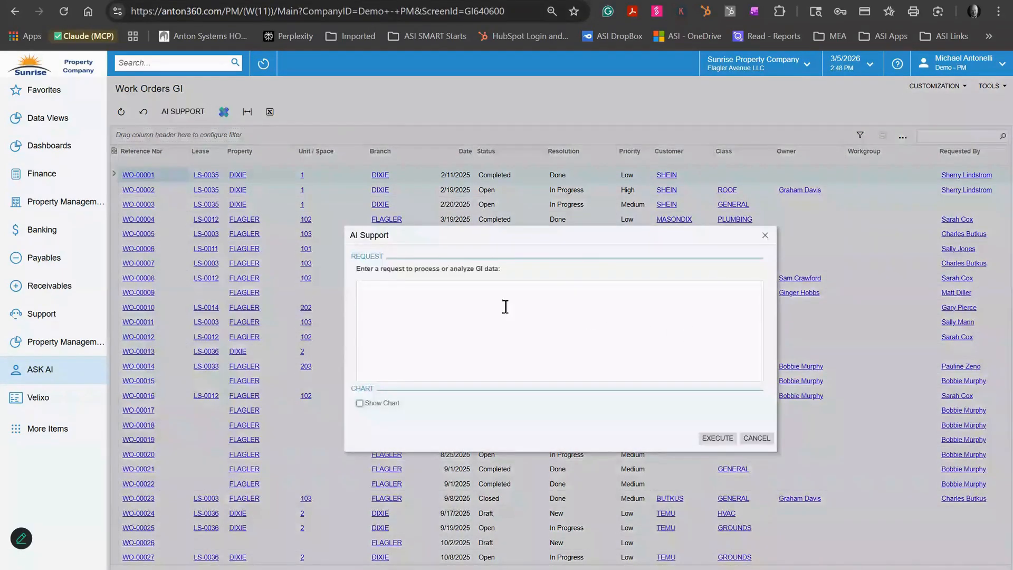
pyautogui.click(420, 295)
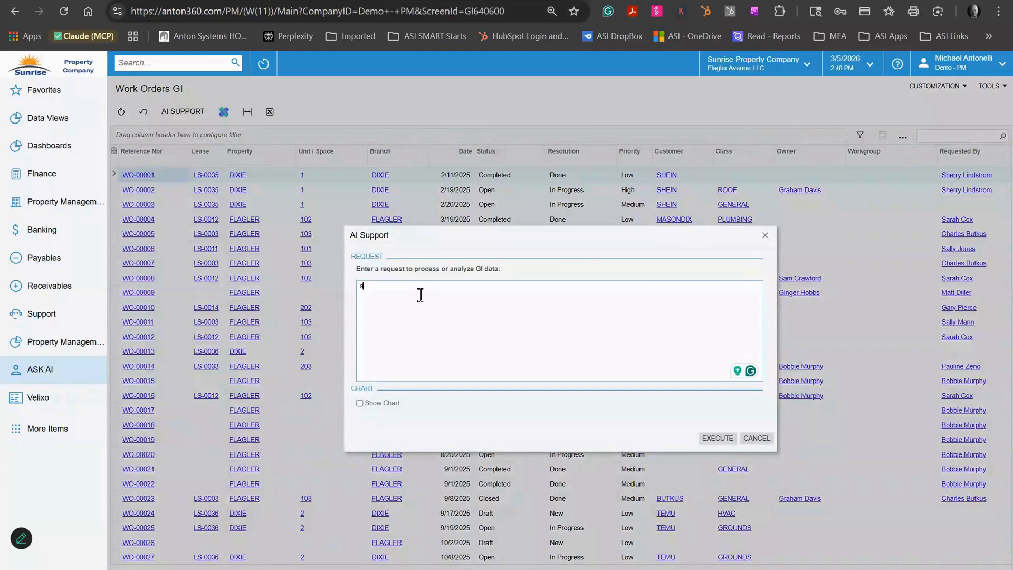
pyautogui.write('a list of workorders that have a roof ')
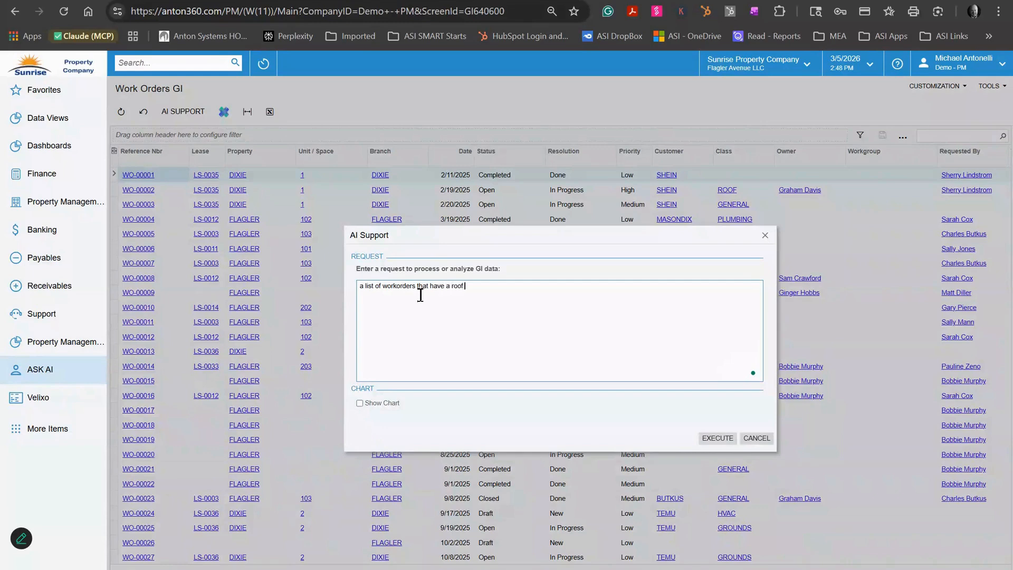
pyautogui.write('issue')
pyautogui.click(724, 443)
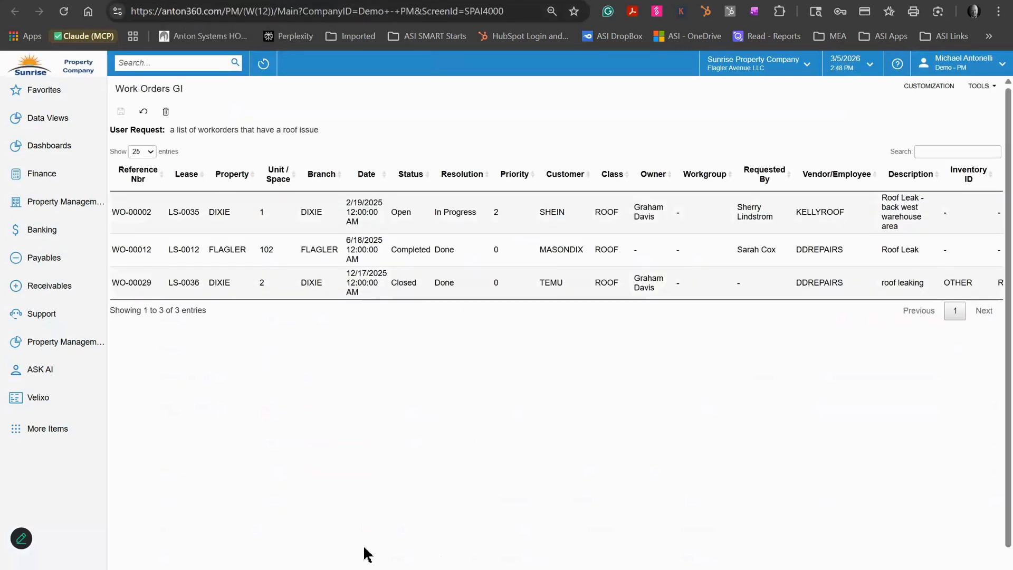
# - Examine all columns of the roof issue work order results, including charge, contact and invoice details, and return to the first column
pyautogui.hscroll(8, 555, 237)
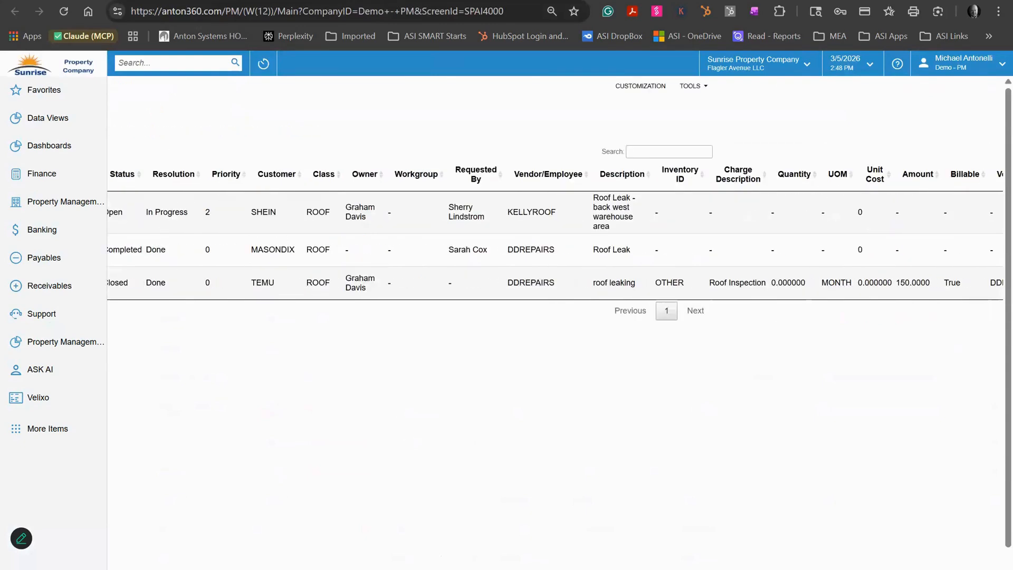
pyautogui.hscroll(-5, 385, 502)
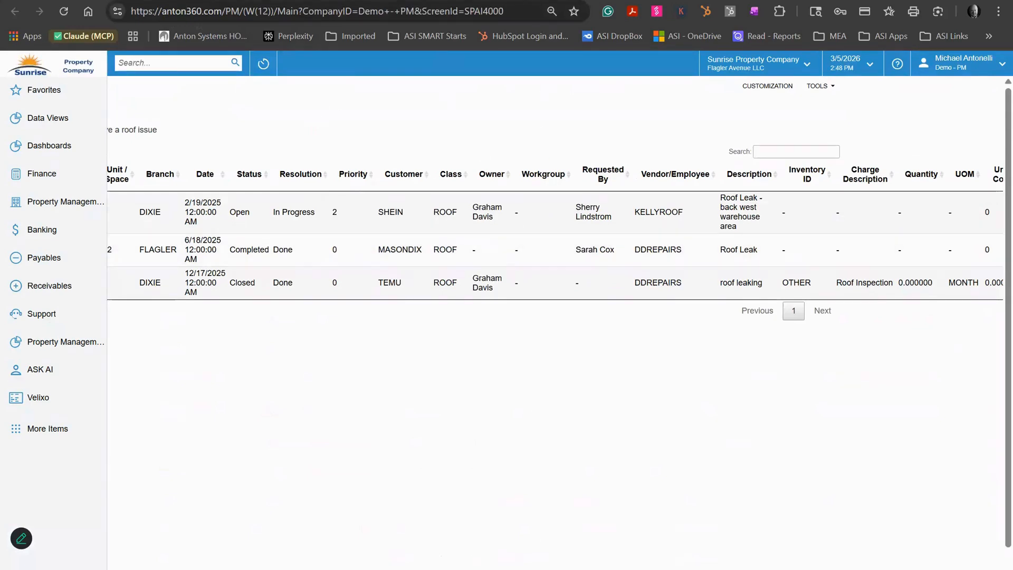
pyautogui.hscroll(4, 1002, 165)
pyautogui.hscroll(10, 1002, 165)
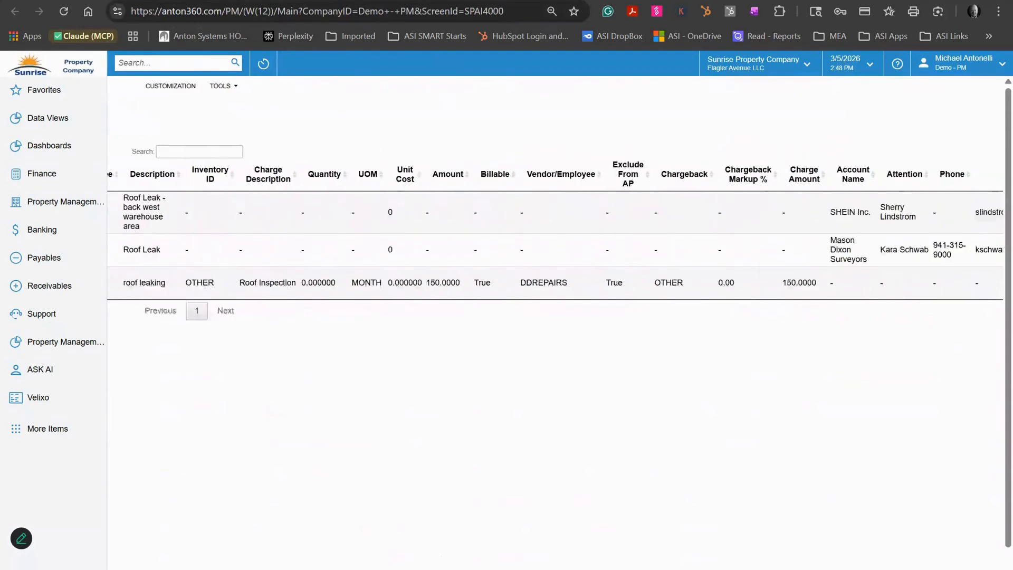
pyautogui.hscroll(10, 991, 558)
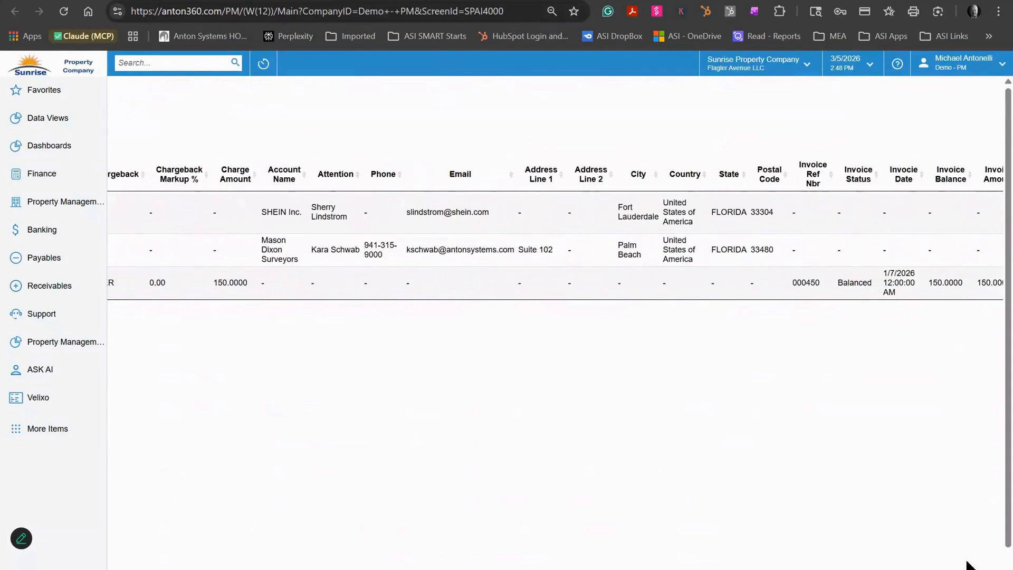
pyautogui.hscroll(-20, 991, 559)
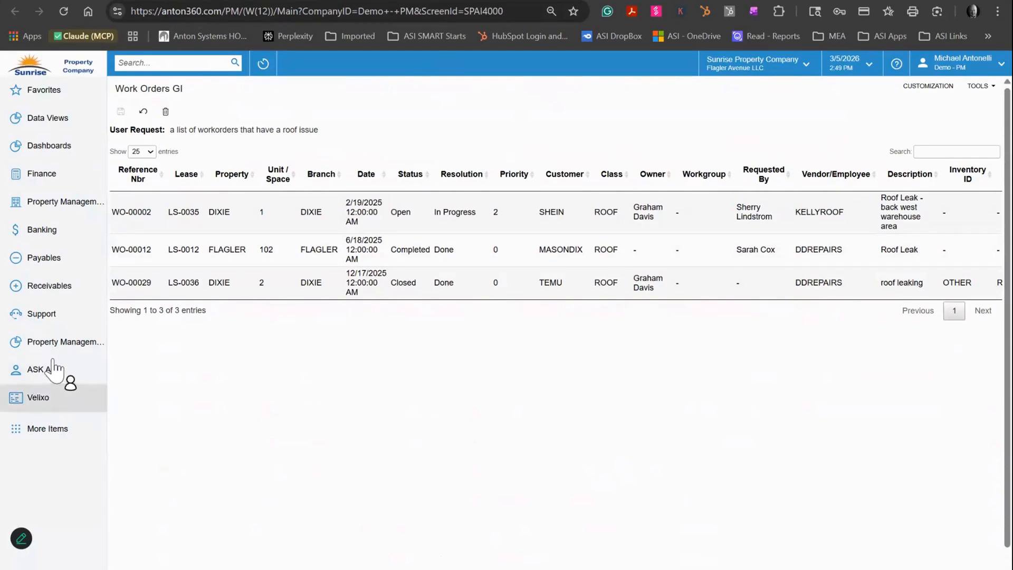
# - Look at the ASK AI workspace's inquiries and open the Property Management workspace
pyautogui.click(19, 372)
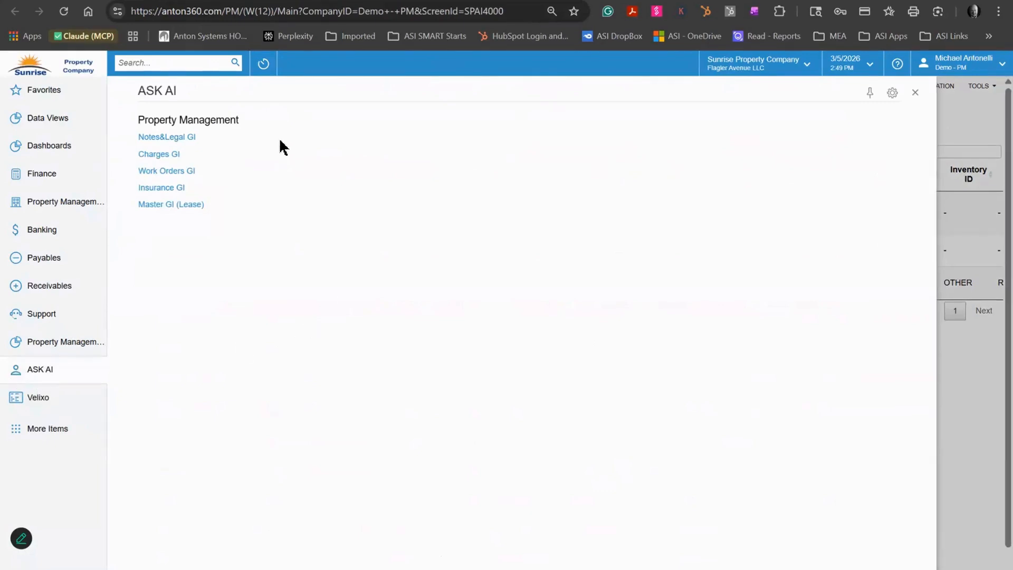
pyautogui.click(33, 203)
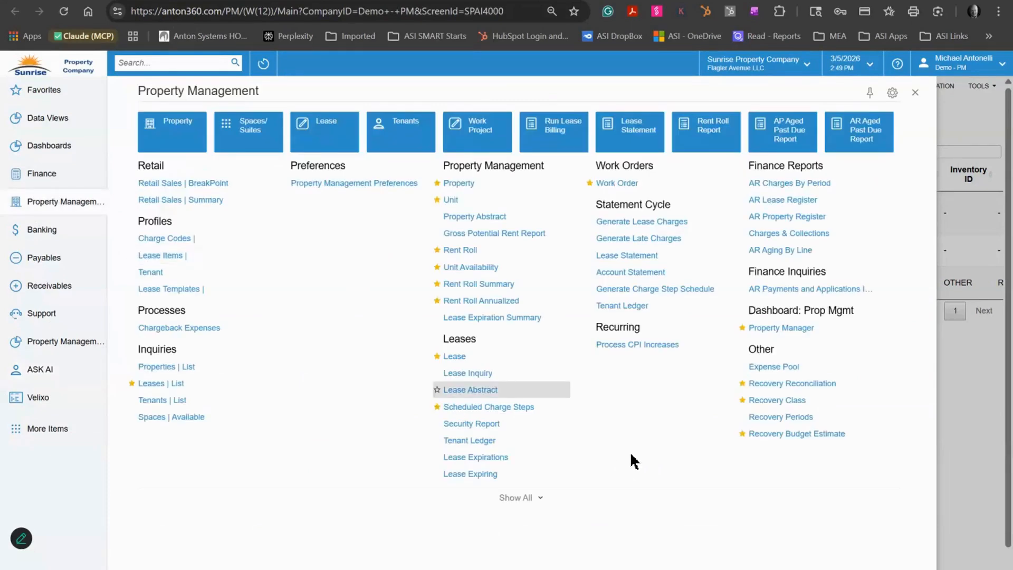